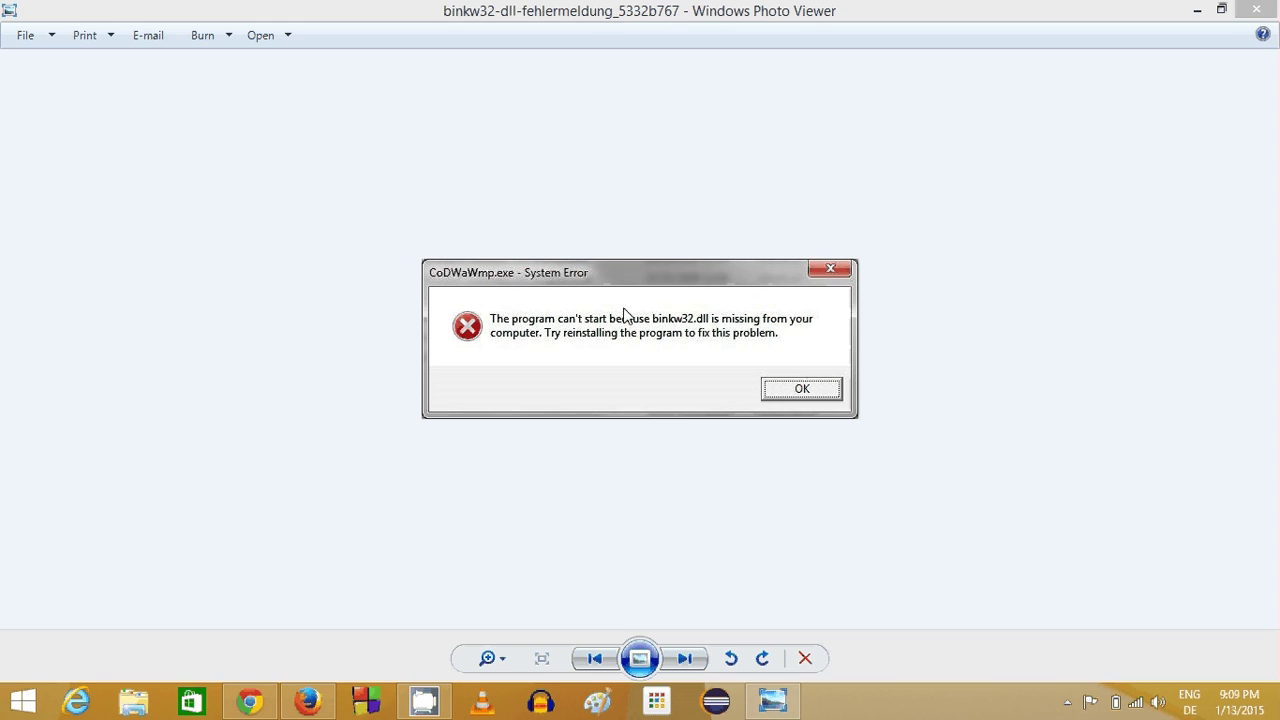
Step: Switch to Firefox and search the web for binkw32.dll from the start page
click(313, 708)
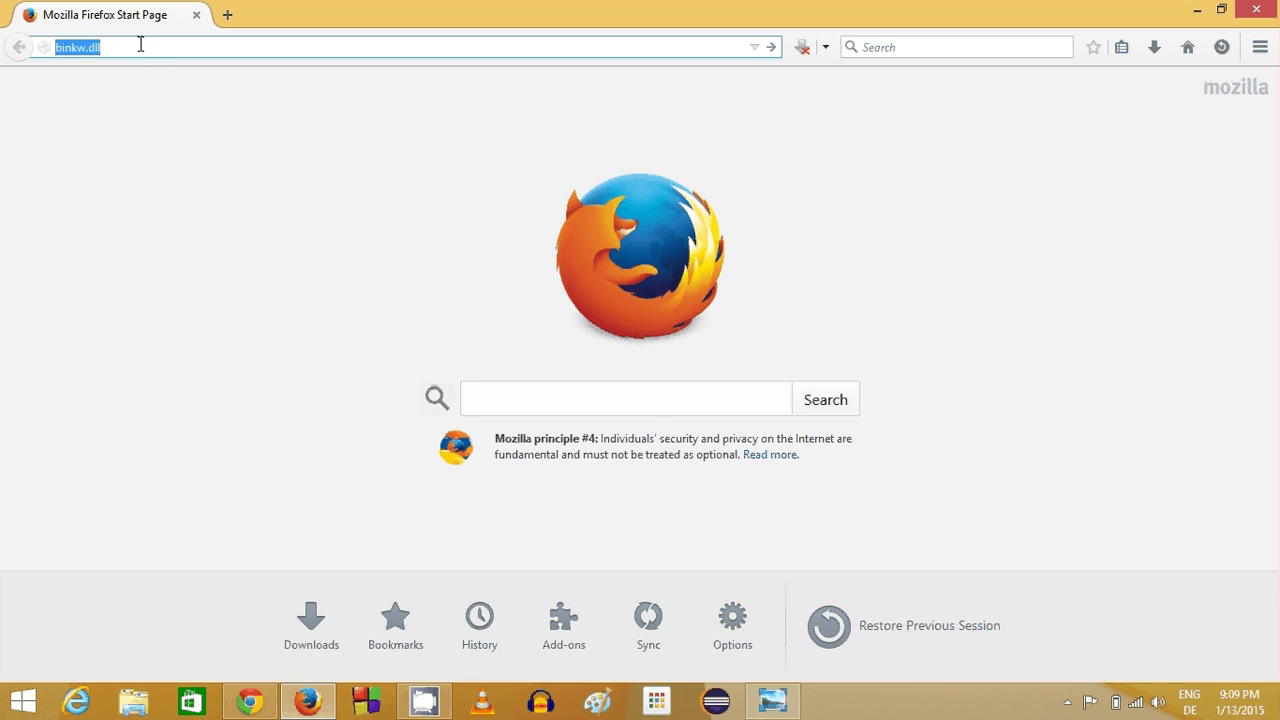
drag(141, 44, 22, 44)
key(ctrl+c)
click(492, 397)
key(ctrl+v)
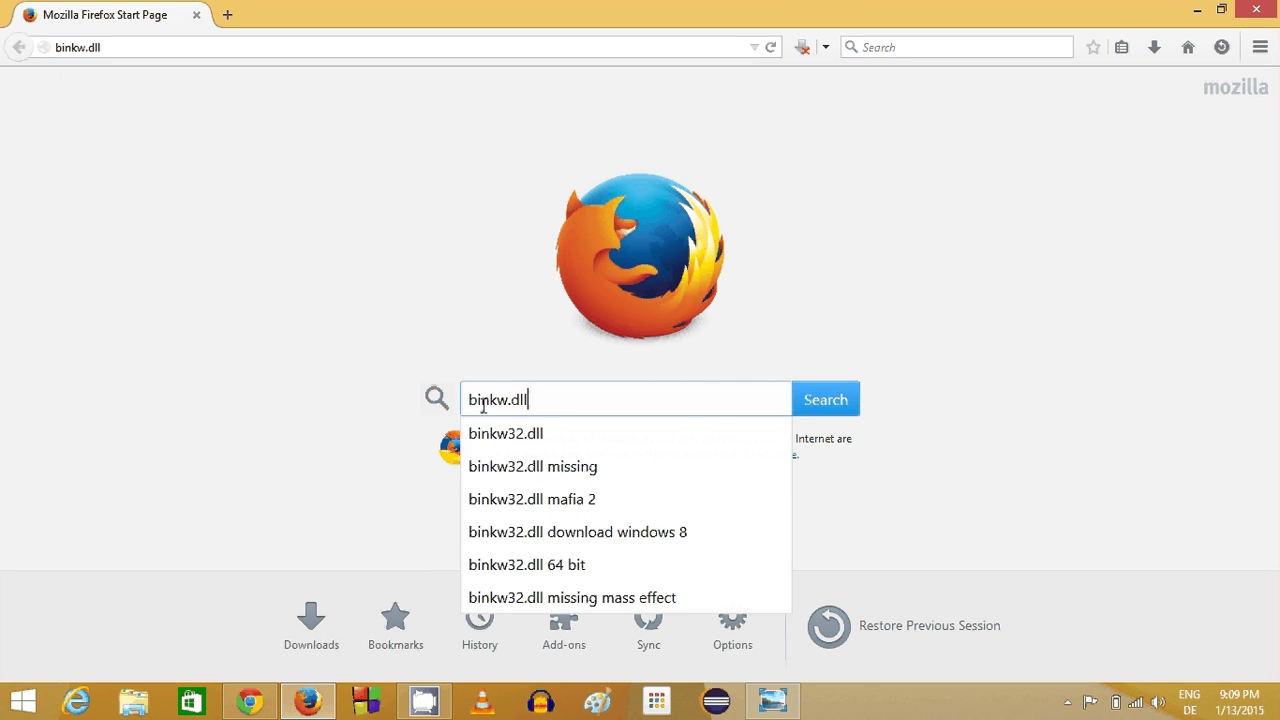
click(478, 434)
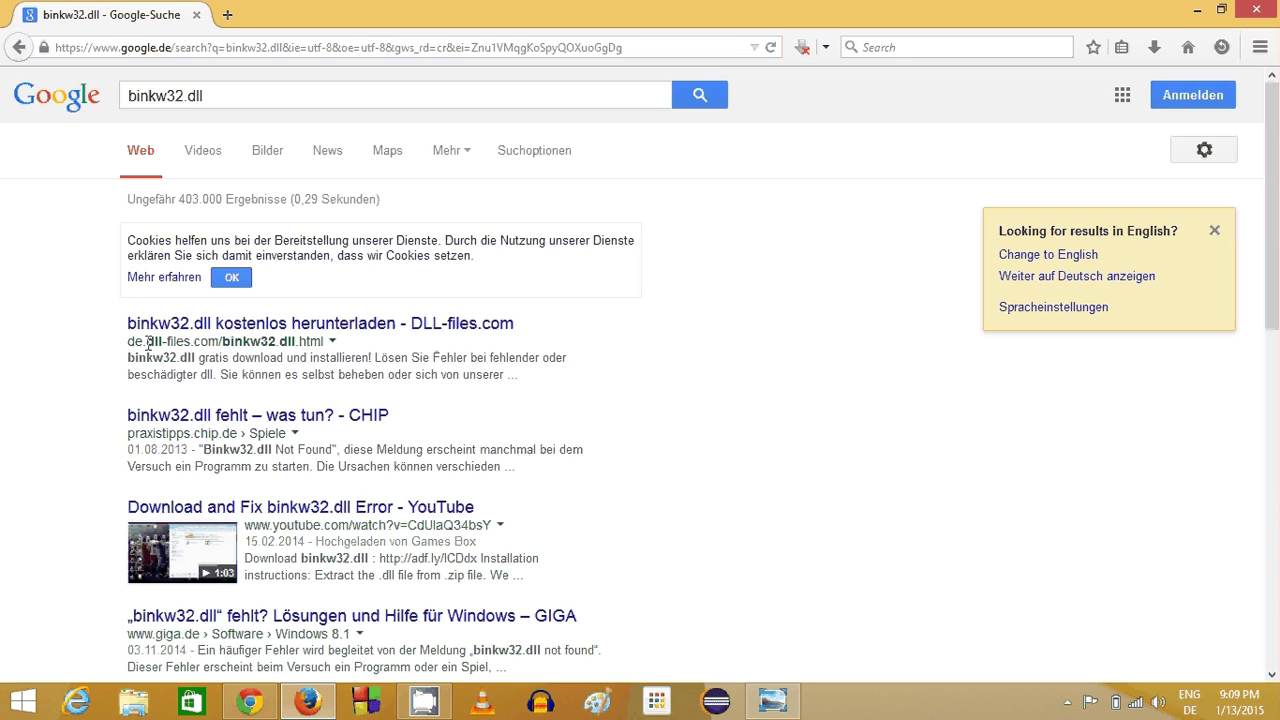
drag(148, 341, 190, 342)
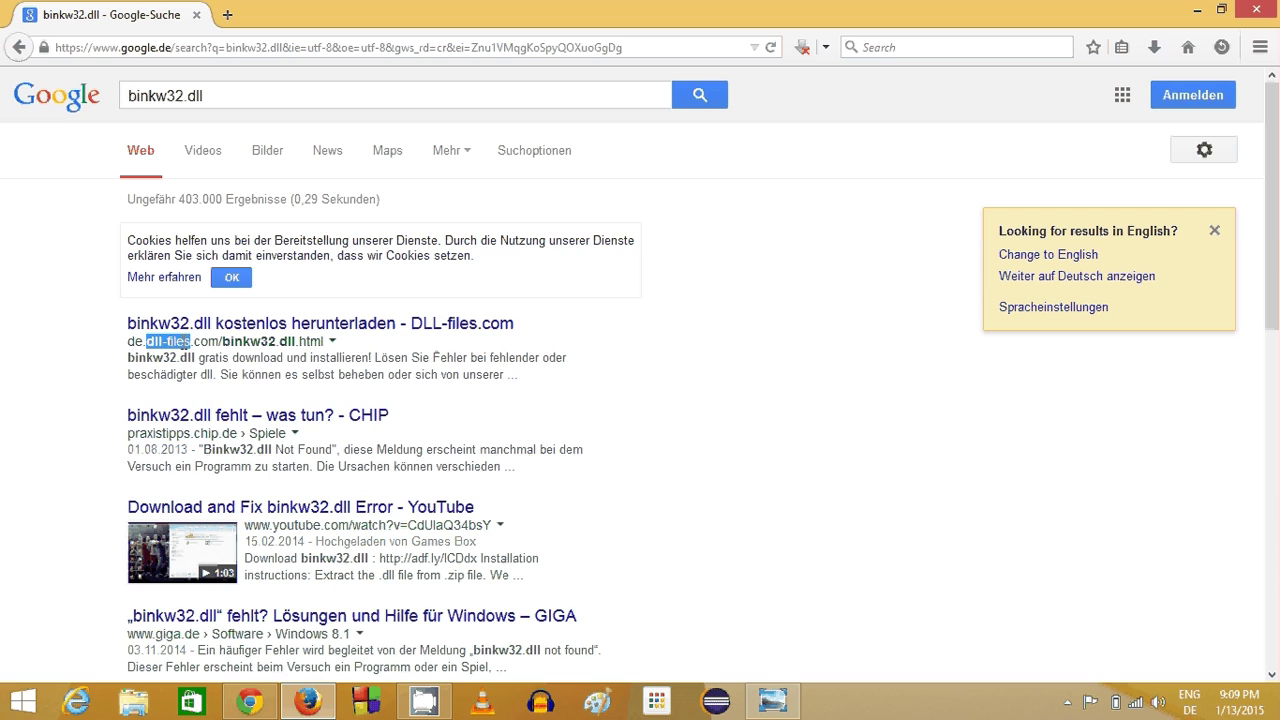
click(205, 326)
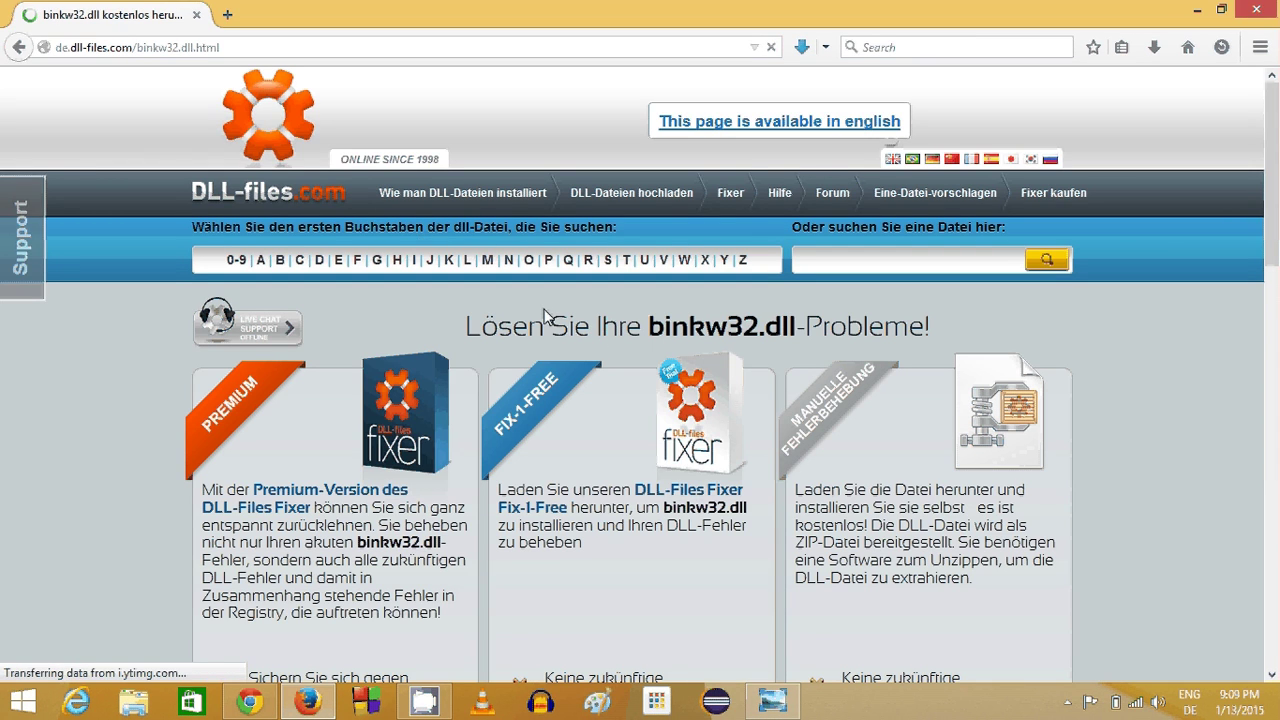
click(58, 47)
text(www)
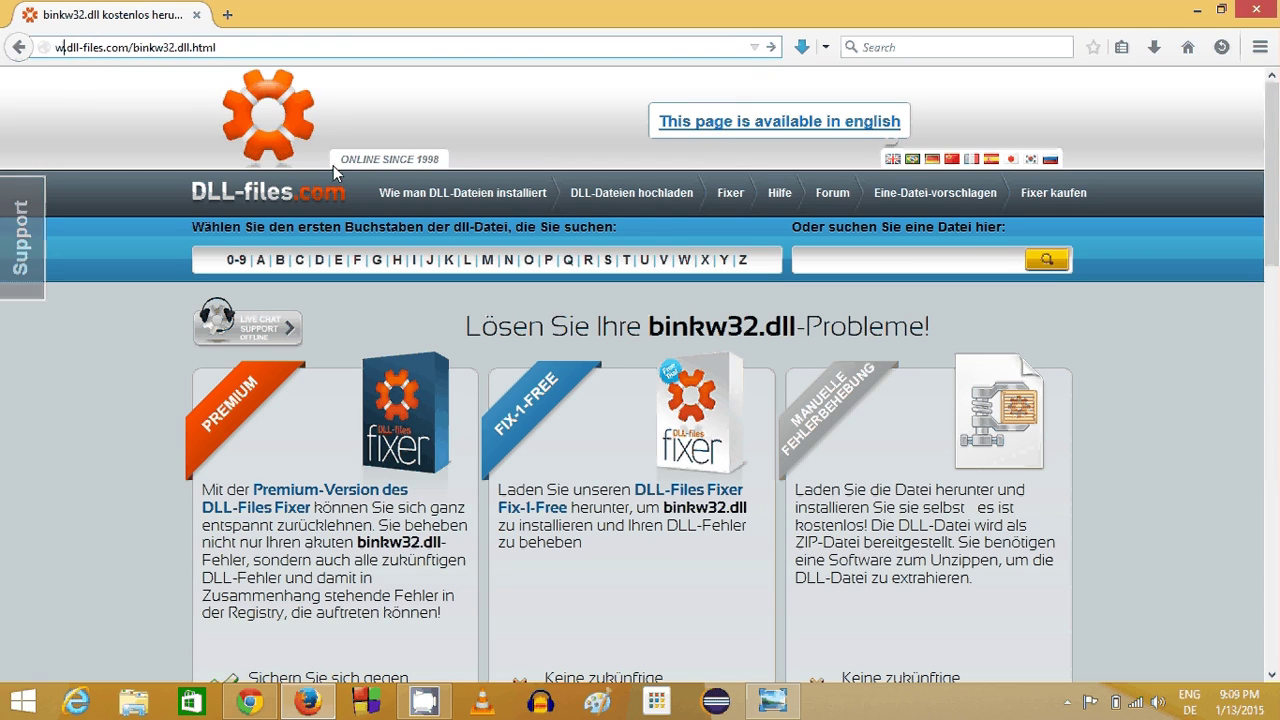
key(Return)
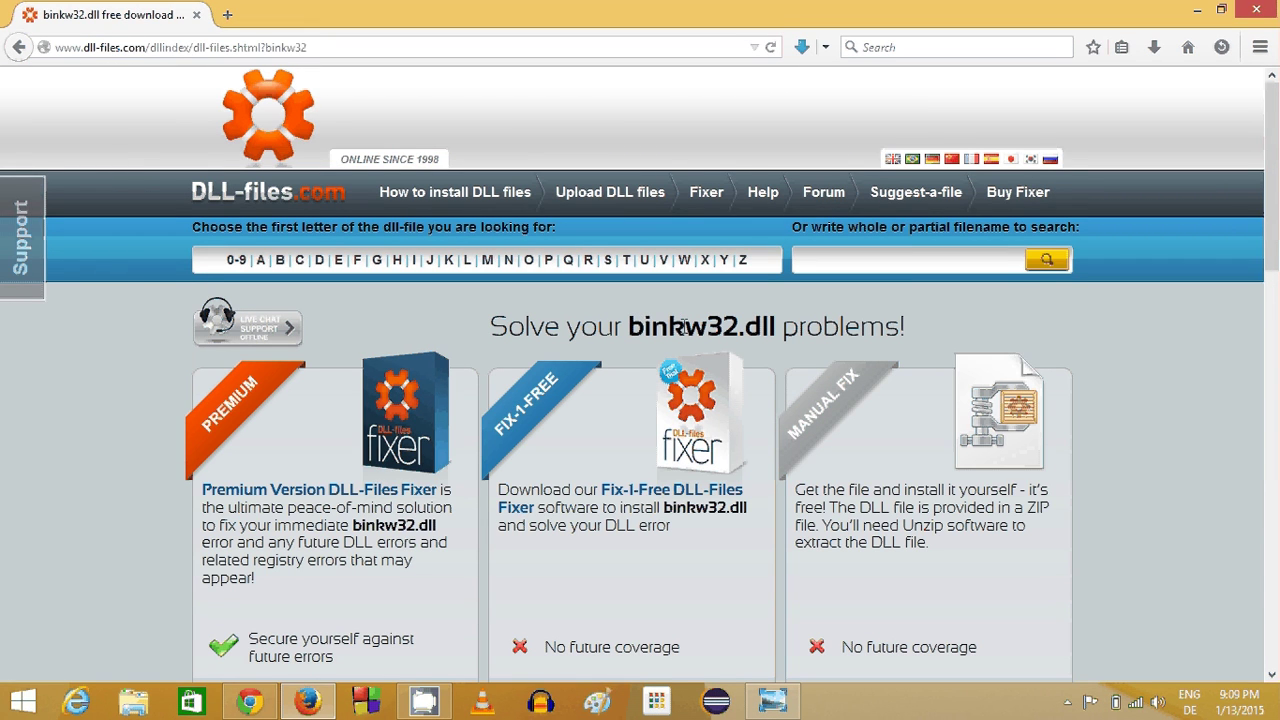
Step: Review the binkw32.dll fix options and show the versions available for the manual ZIP-file download
scroll(810, 320, down, 1)
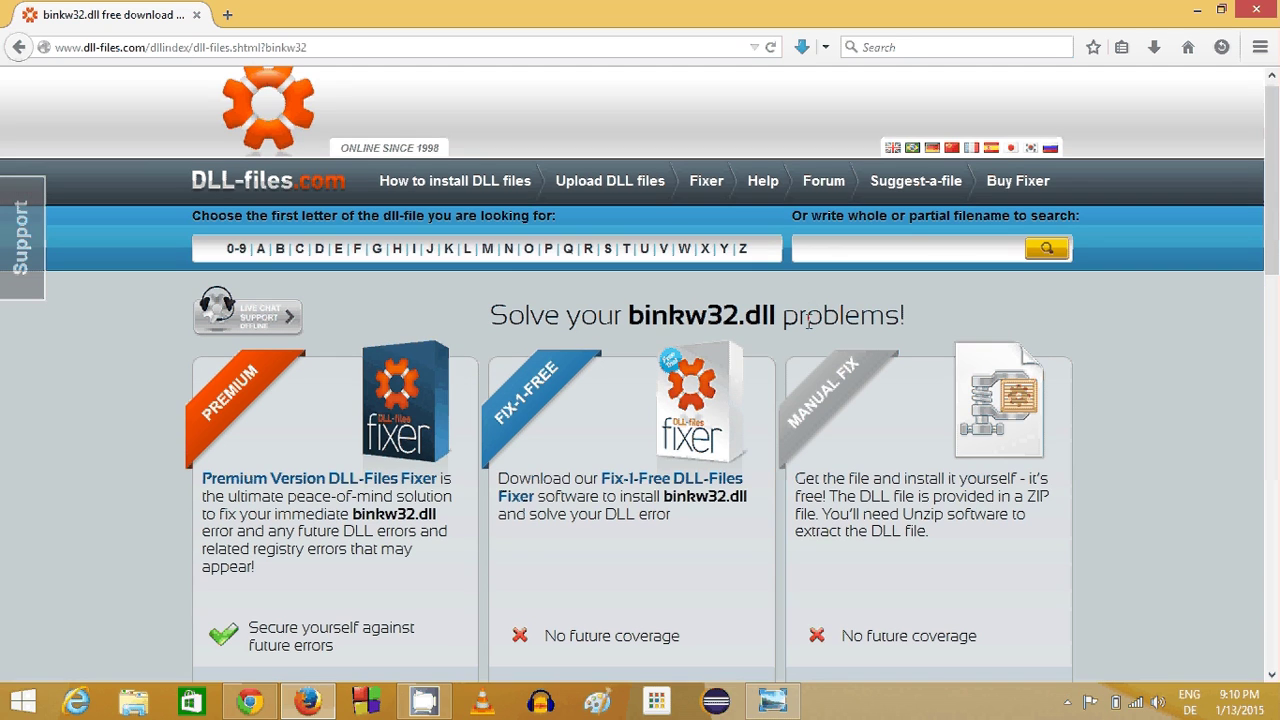
scroll(810, 320, down, 3)
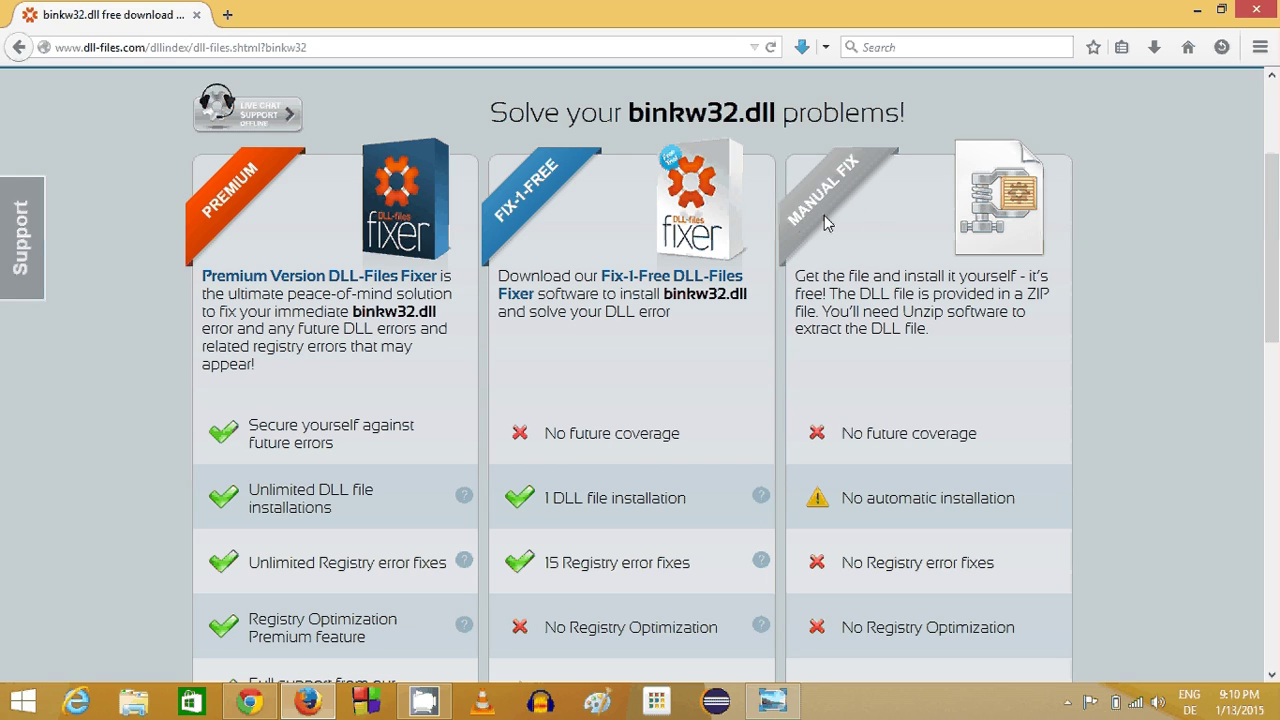
scroll(866, 222, down, 4)
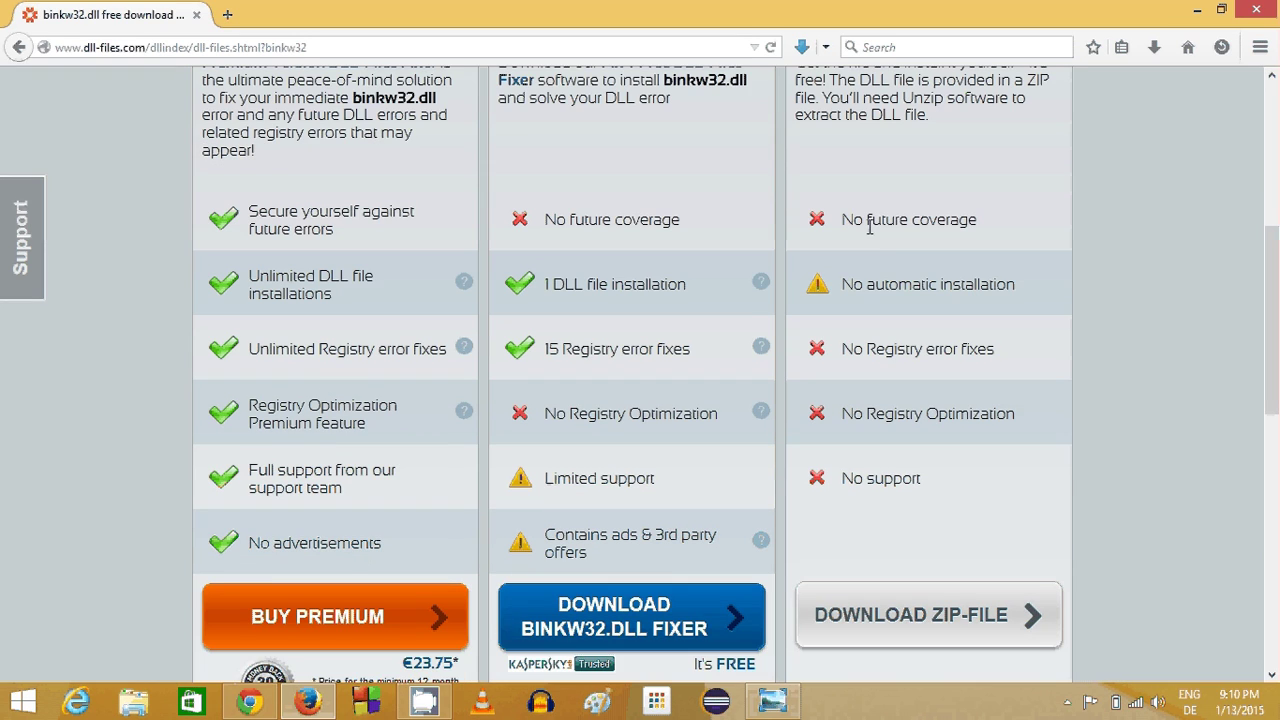
scroll(876, 250, down, 4)
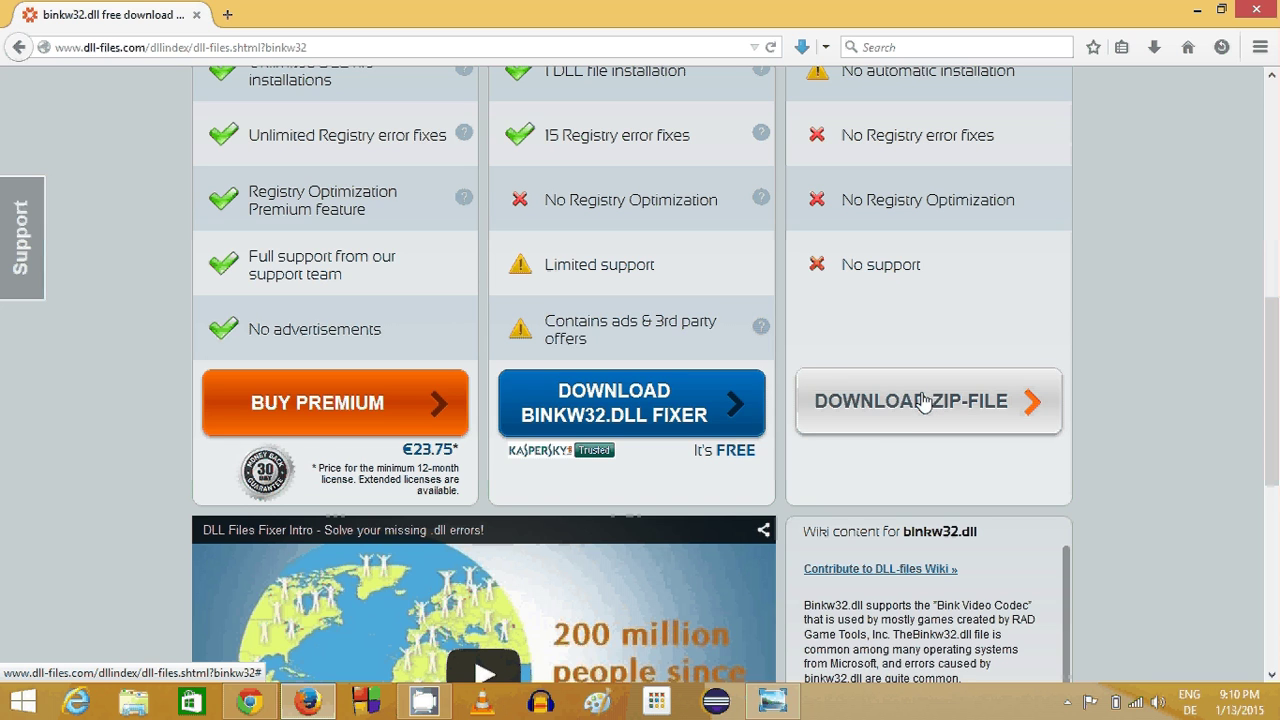
scroll(923, 400, up, 4)
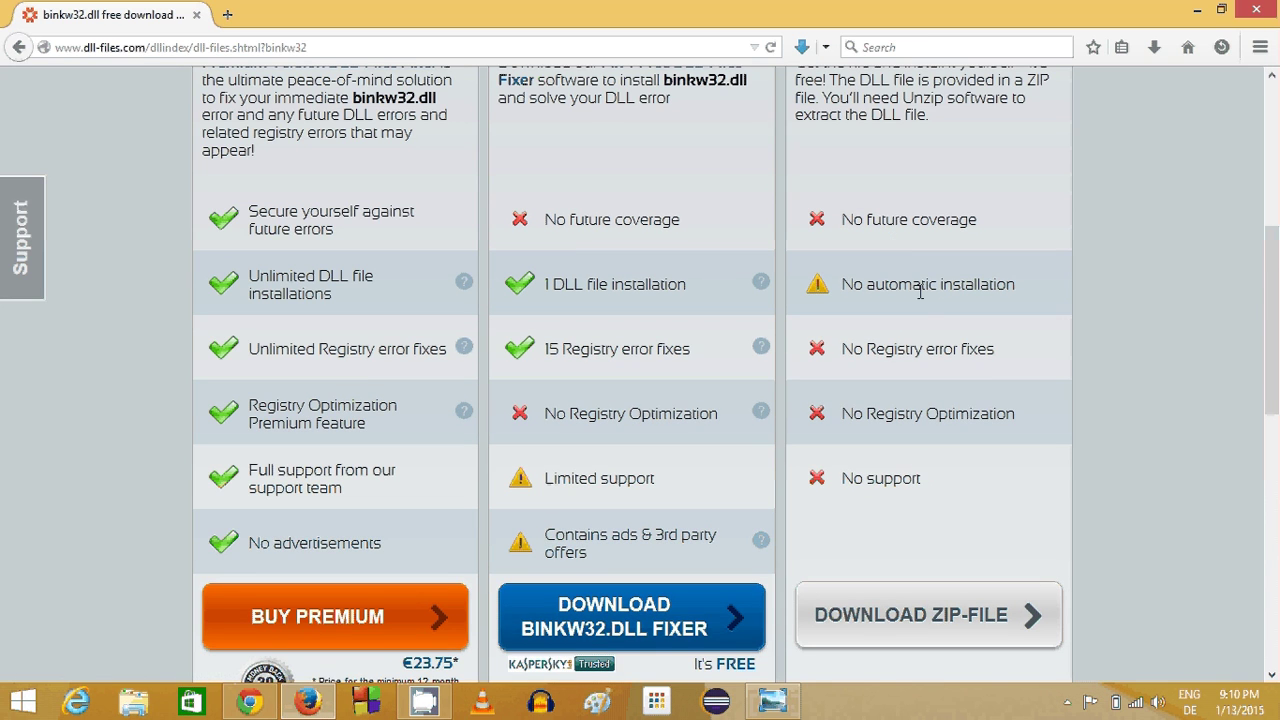
scroll(921, 315, down, 4)
scroll(906, 191, up, 8)
scroll(891, 223, down, 8)
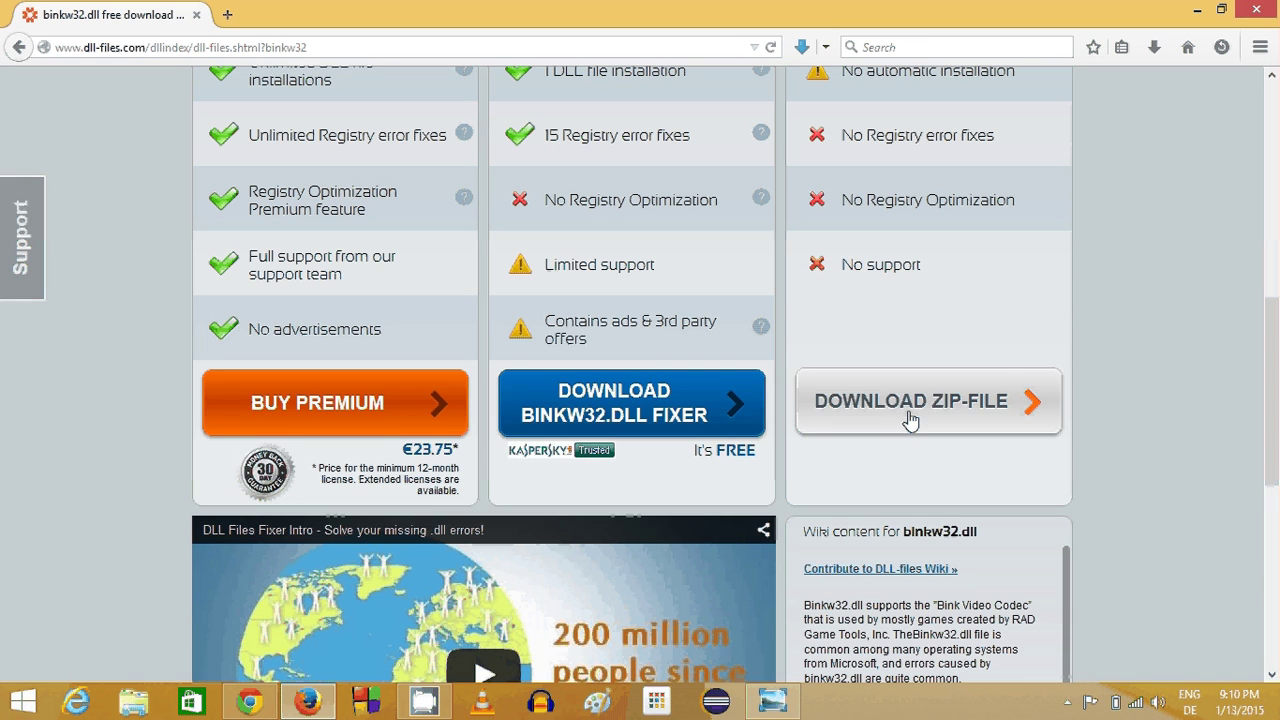
click(905, 418)
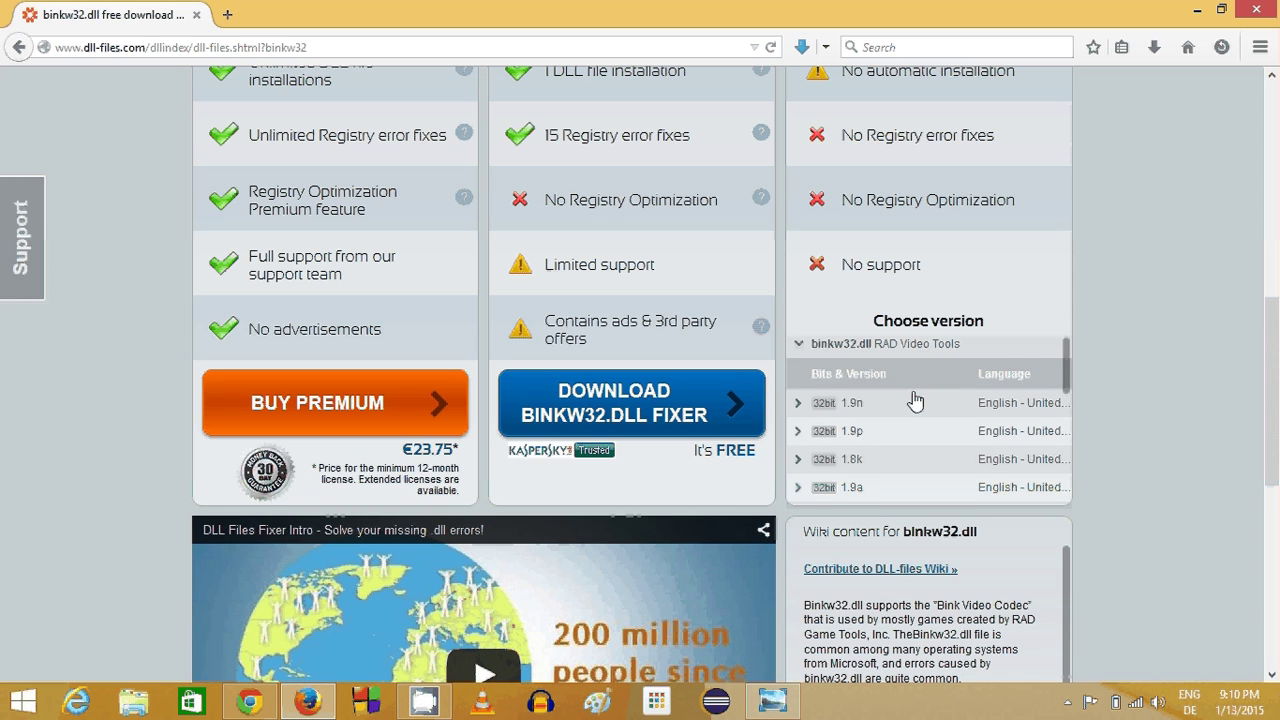
Step: Look through the binkw32.dll versions, choose 32bit 1.9n, and download and save binkw32.zip
scroll(915, 395, down, 2)
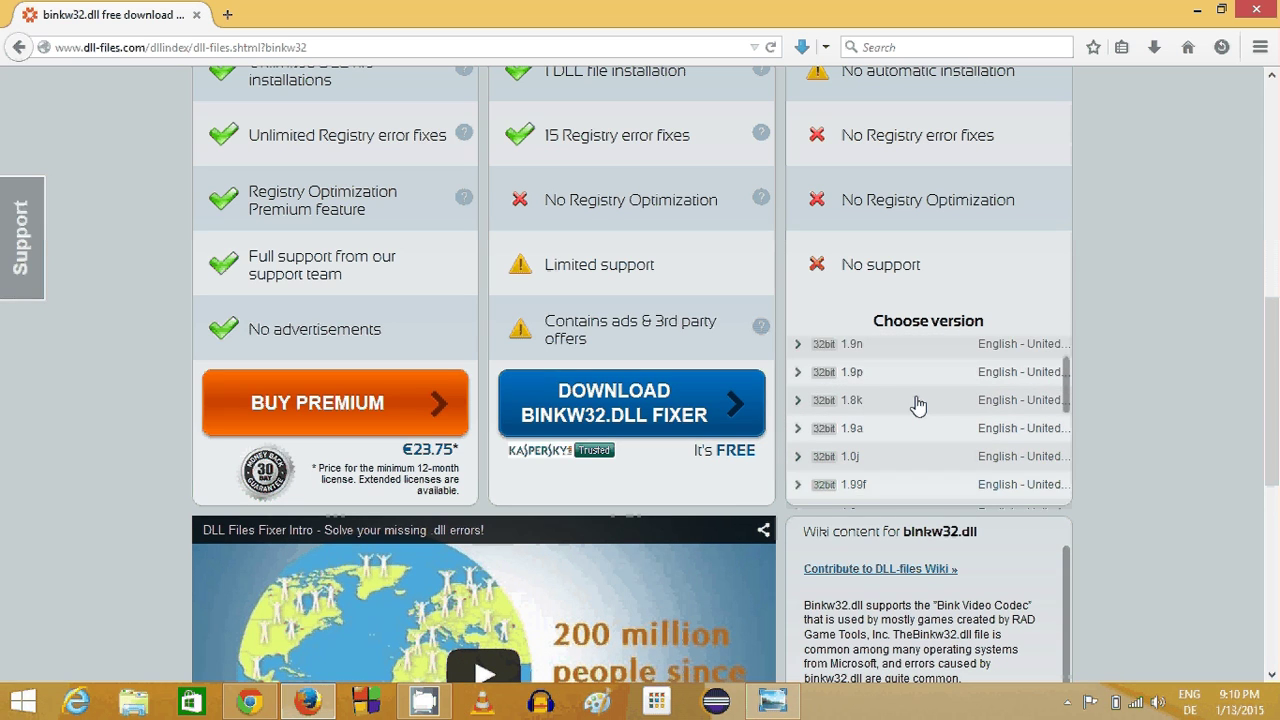
scroll(916, 410, down, 2)
scroll(913, 421, down, 3)
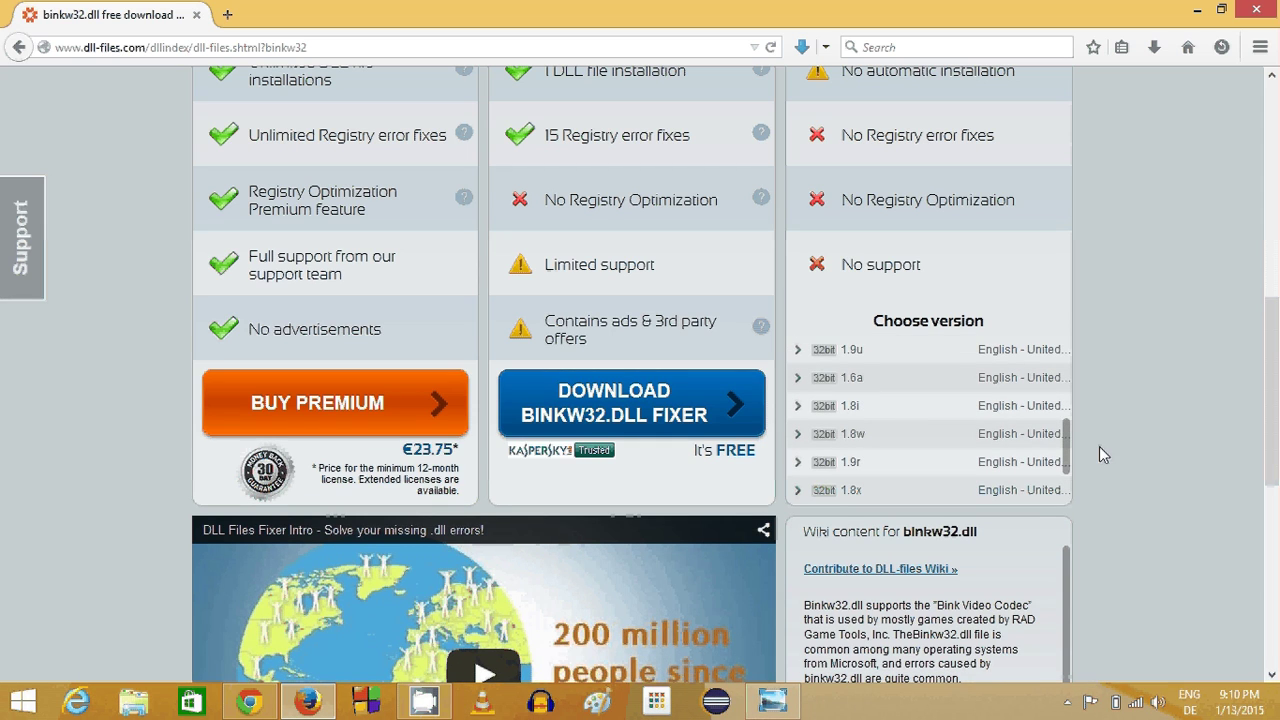
drag(1068, 452, 1067, 368)
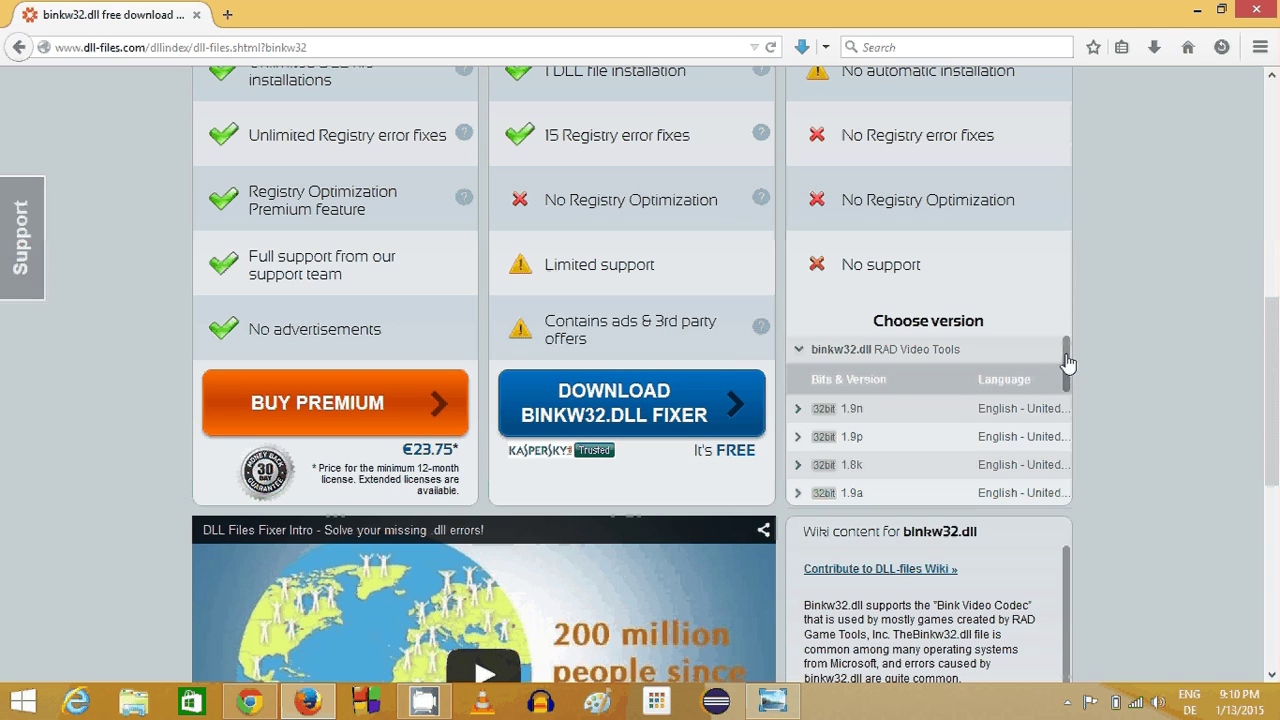
mouse_move(1067, 362)
mouse_down()
mouse_move(1071, 480)
mouse_move(1071, 357)
mouse_up()
click(838, 410)
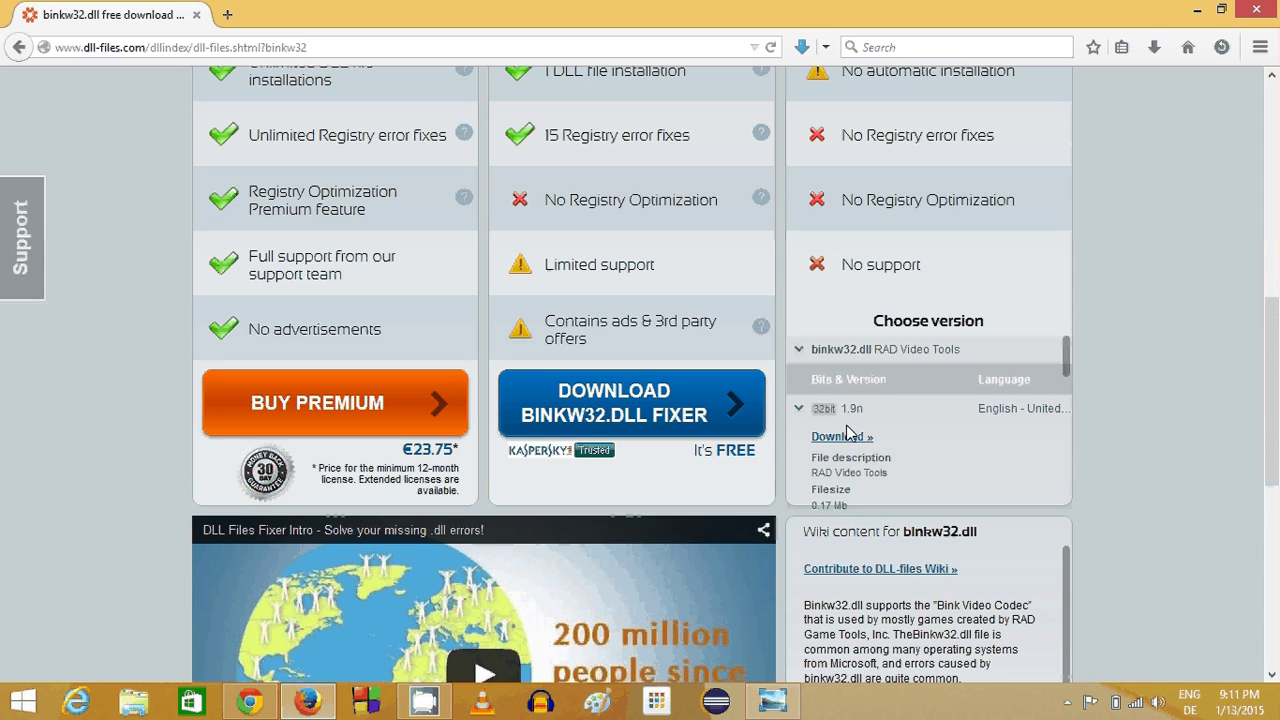
click(846, 436)
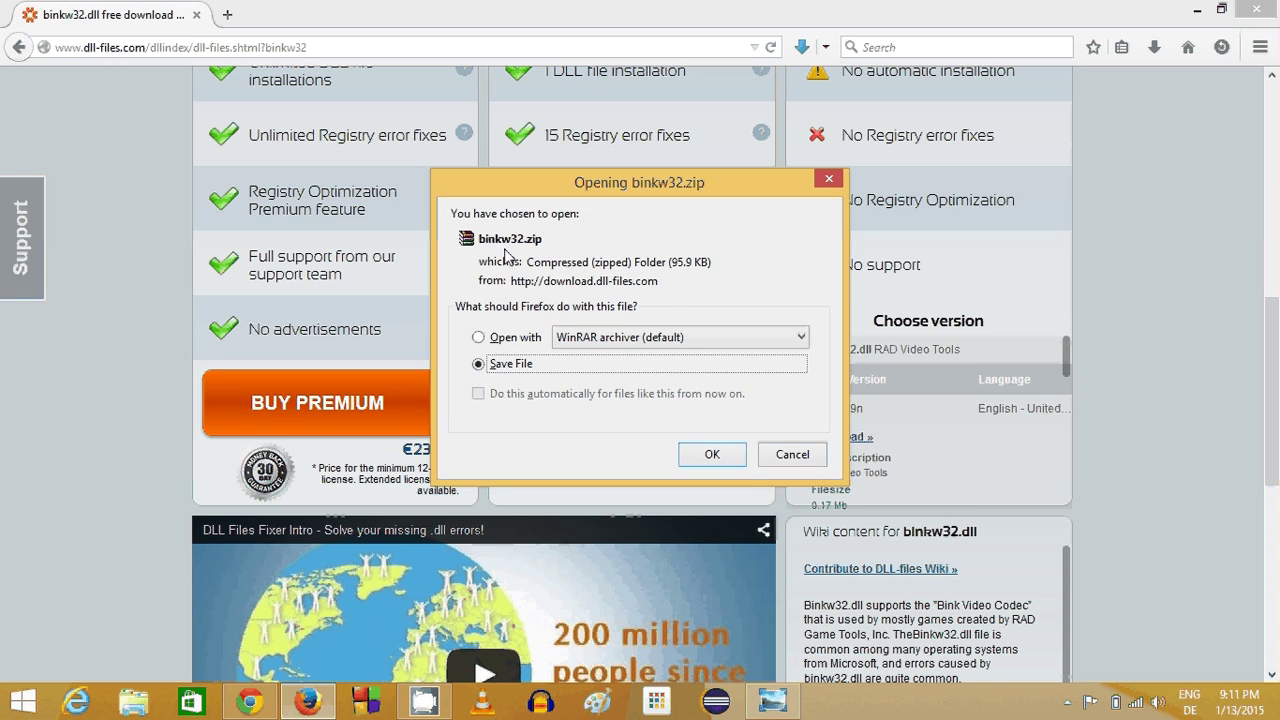
click(709, 454)
Step: Open the downloaded binkw32.zip in WinRAR and extract binkw32.dll to the desktop
click(1152, 49)
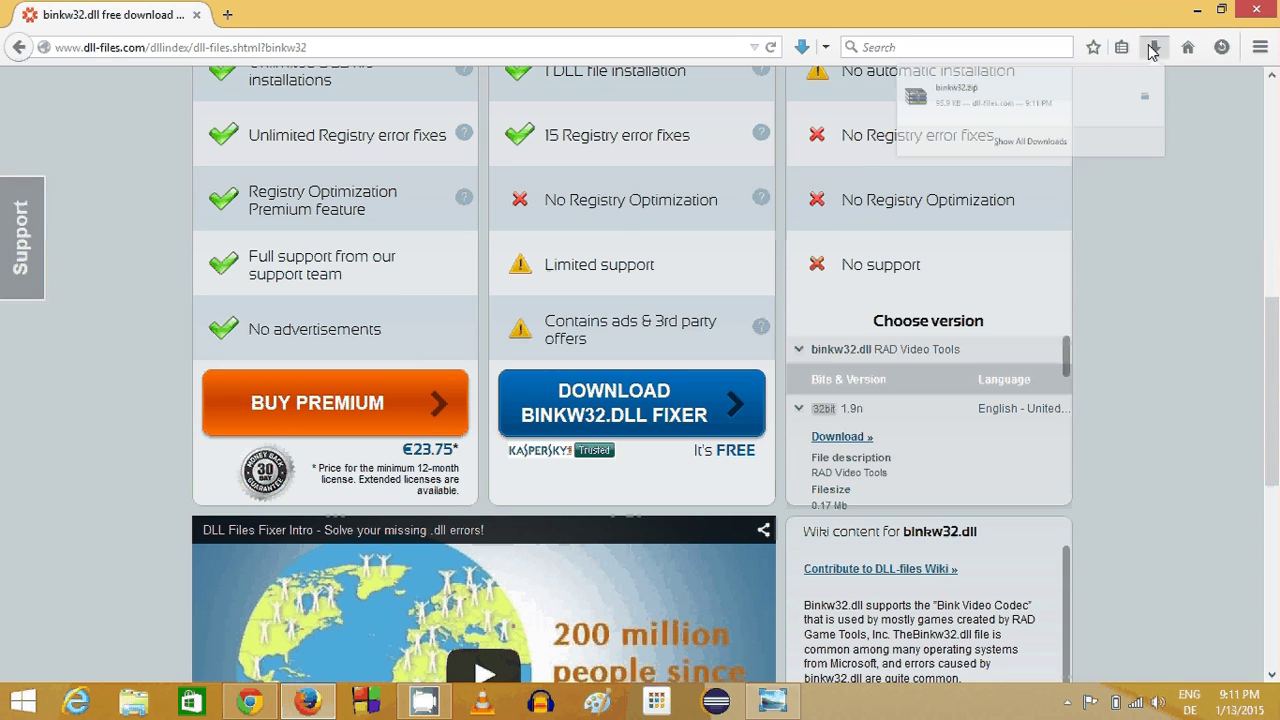
click(928, 100)
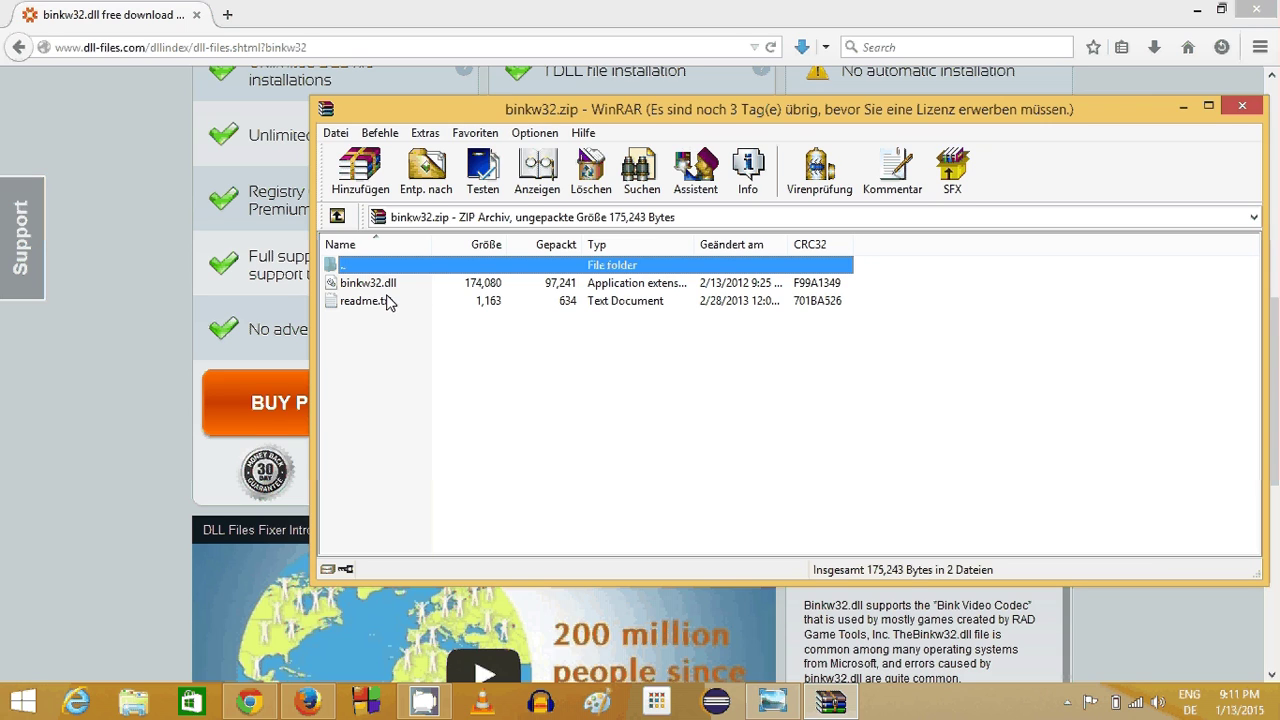
click(892, 710)
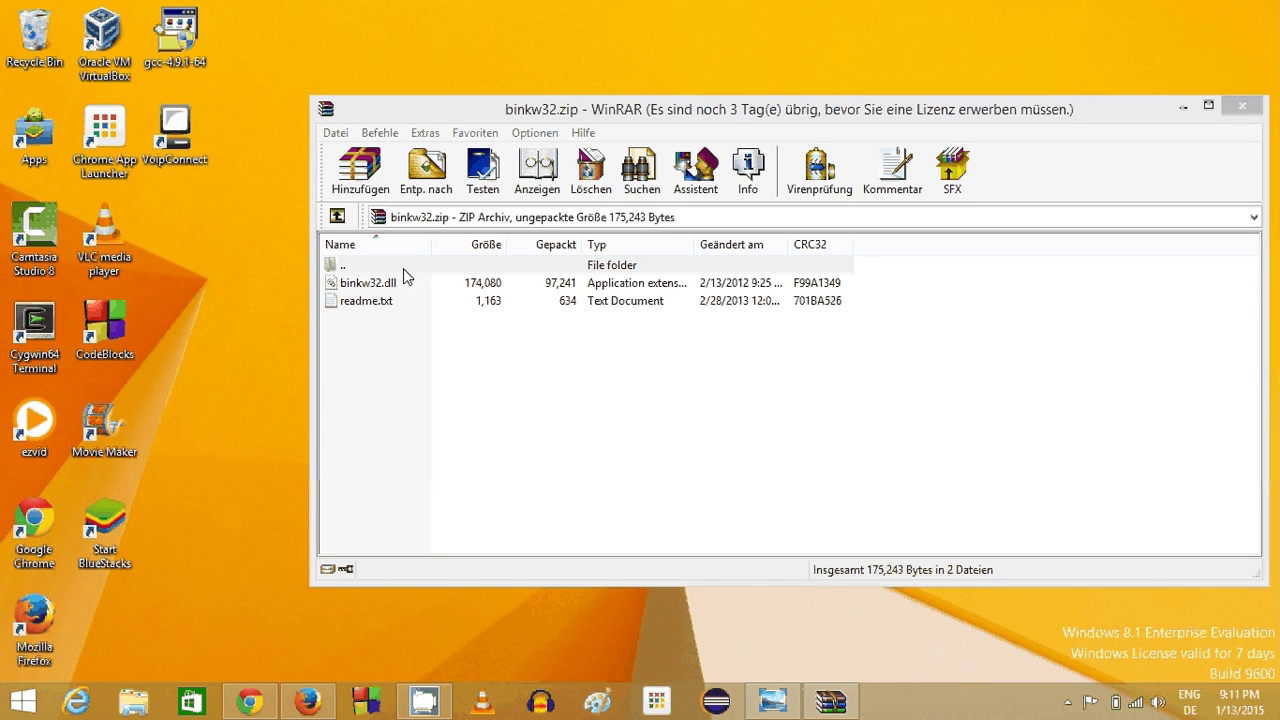
click(390, 282)
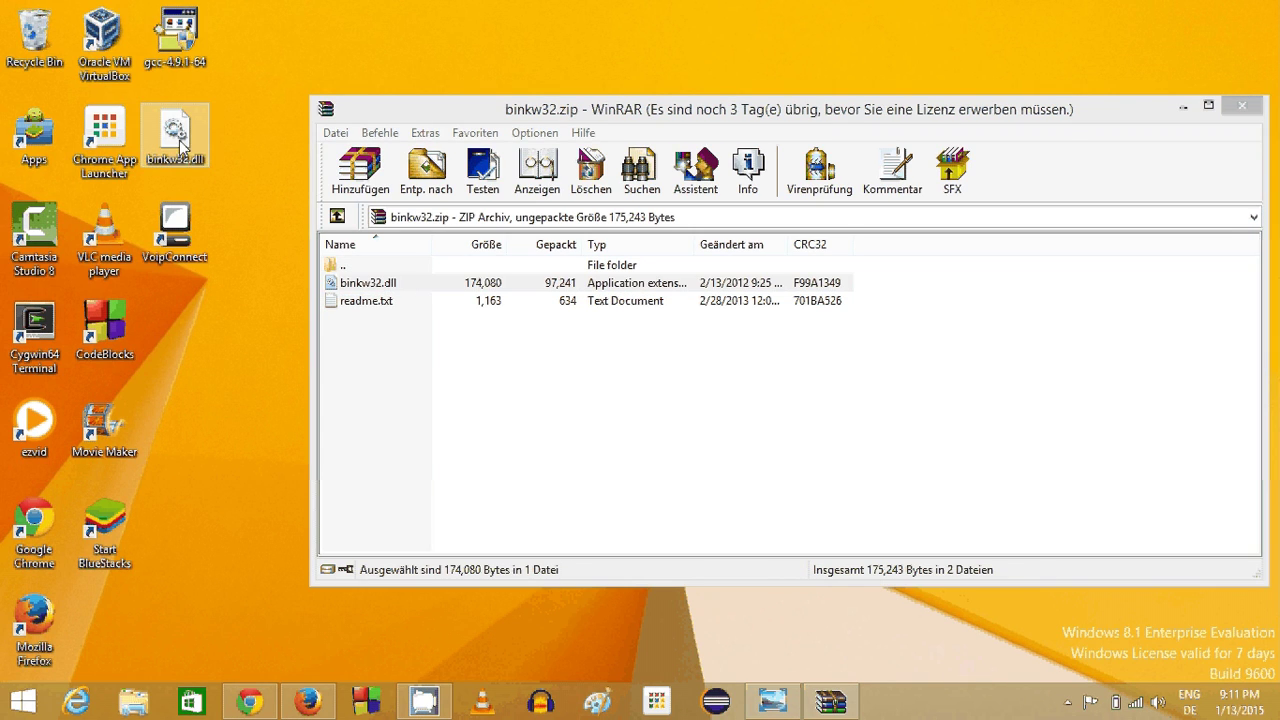
Step: Copy the binkw32.dll file on the desktop to the clipboard
right_click(181, 147)
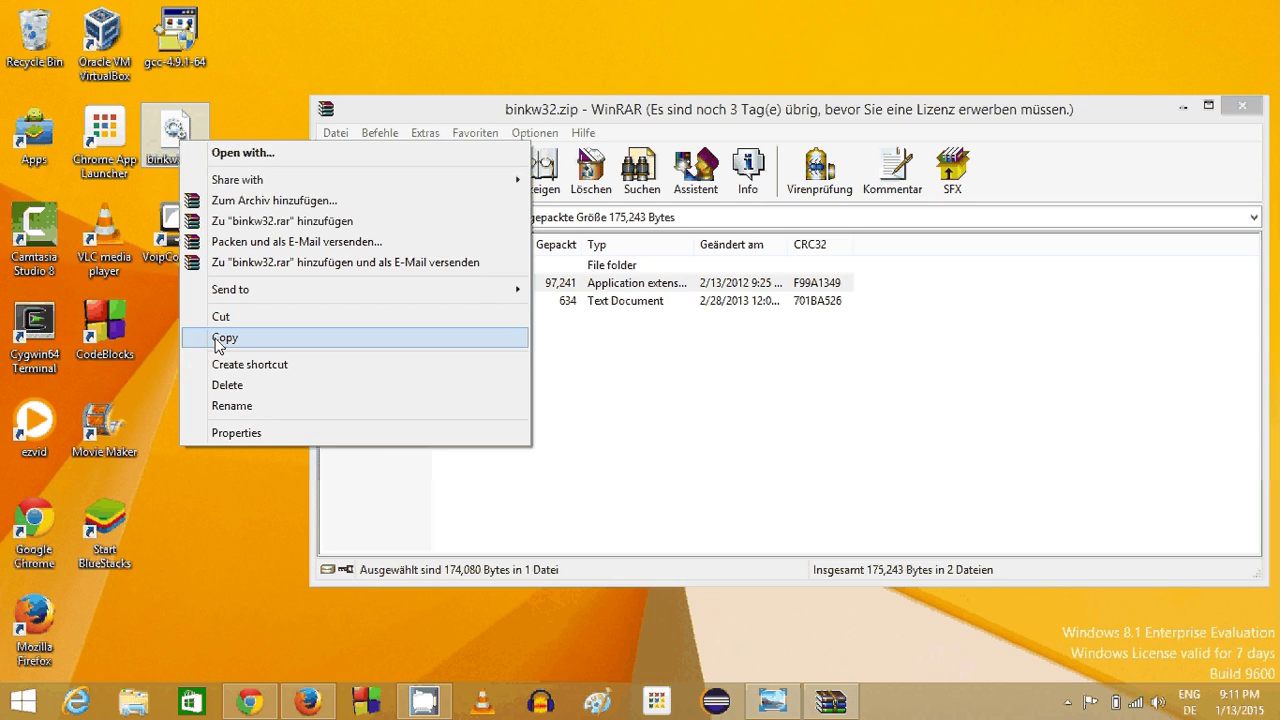
click(222, 338)
right_click(184, 142)
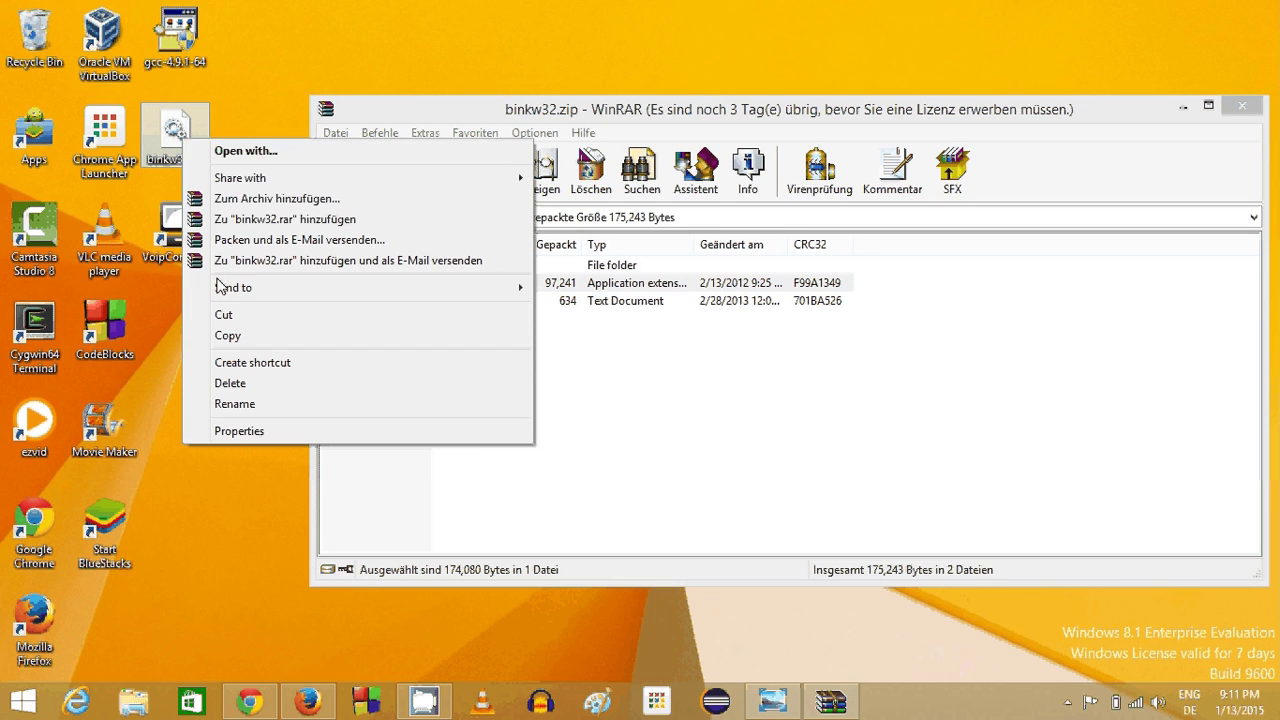
click(225, 327)
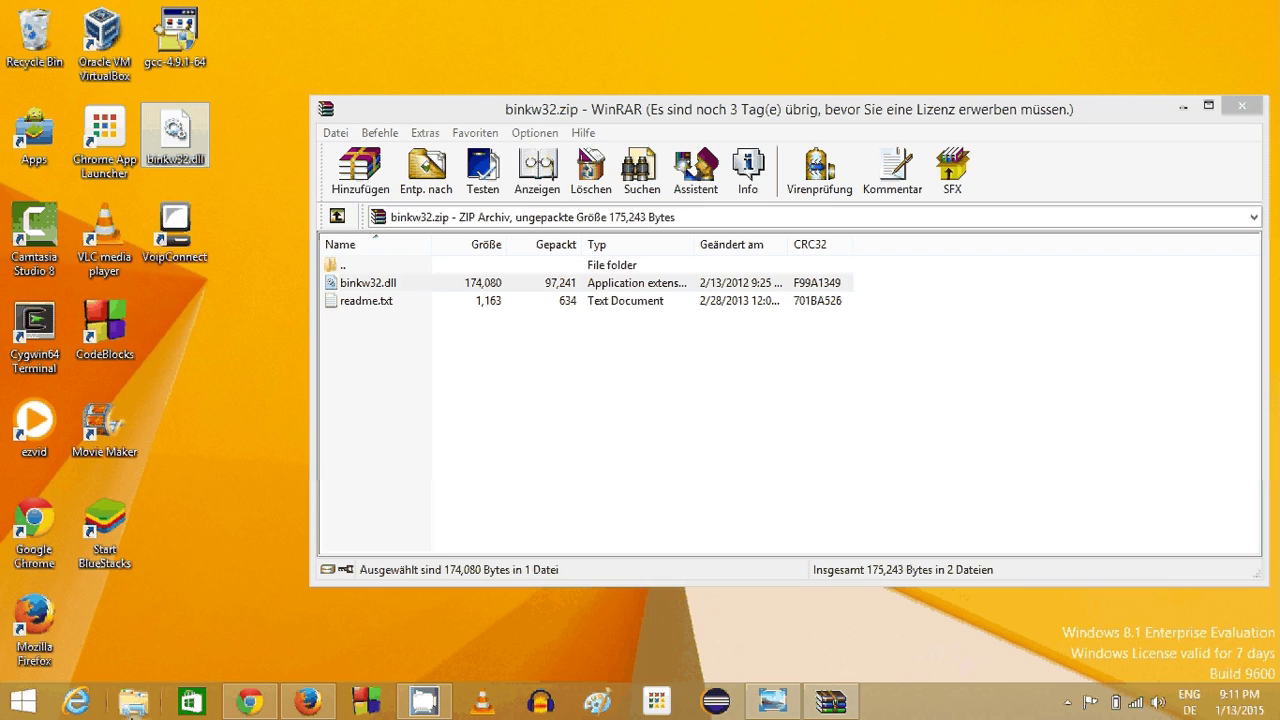
Step: Switch to File Explorer and open the System32 folder inside Windows on Local Disk (C:)
key(super+e)
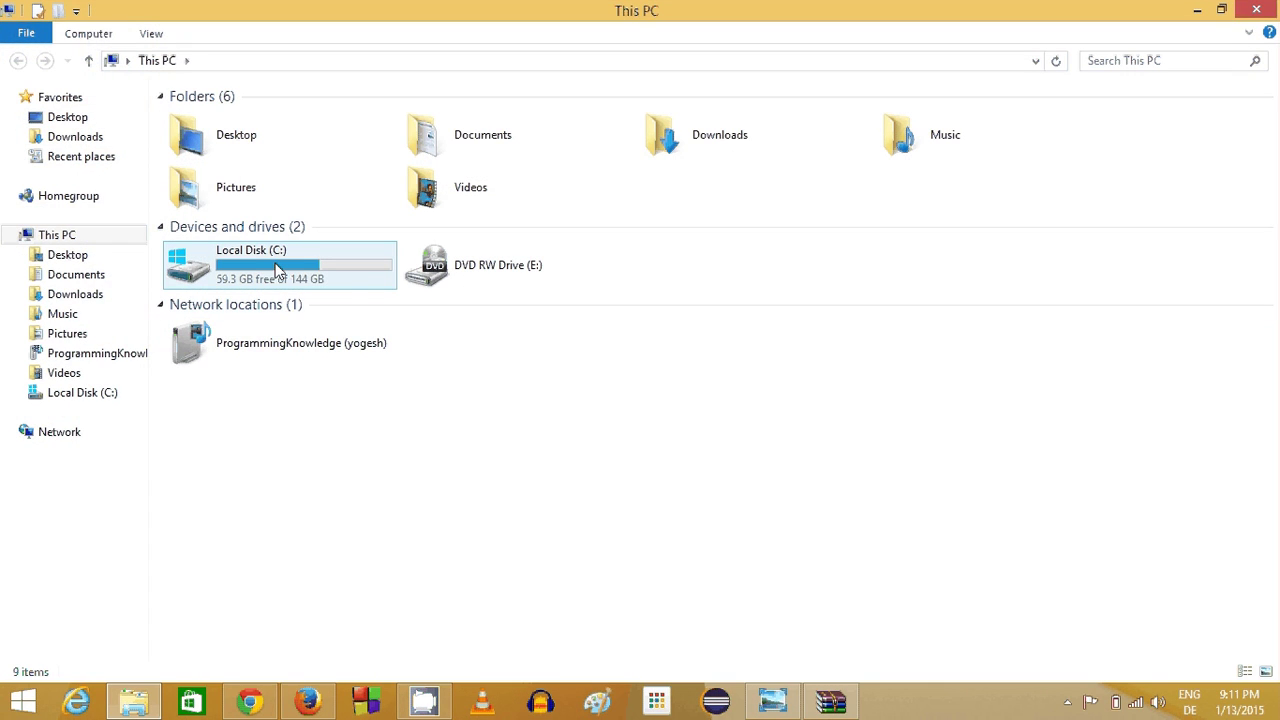
click(258, 266)
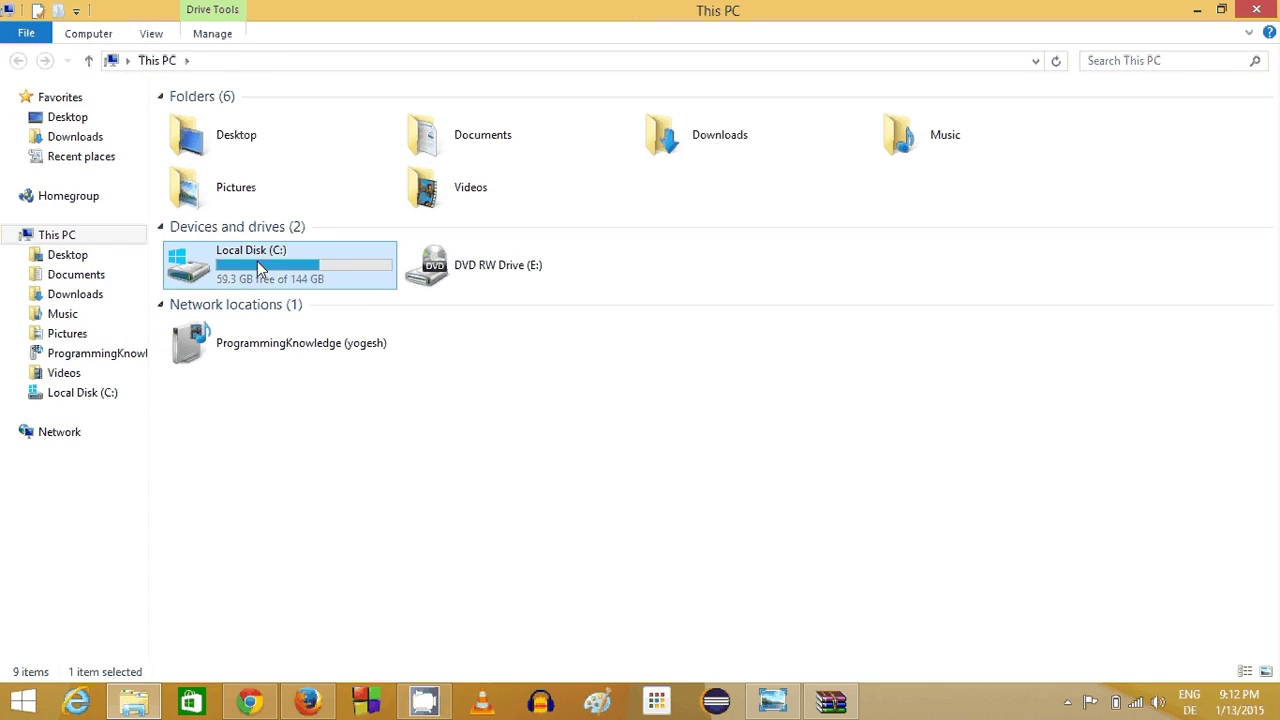
double_click(257, 261)
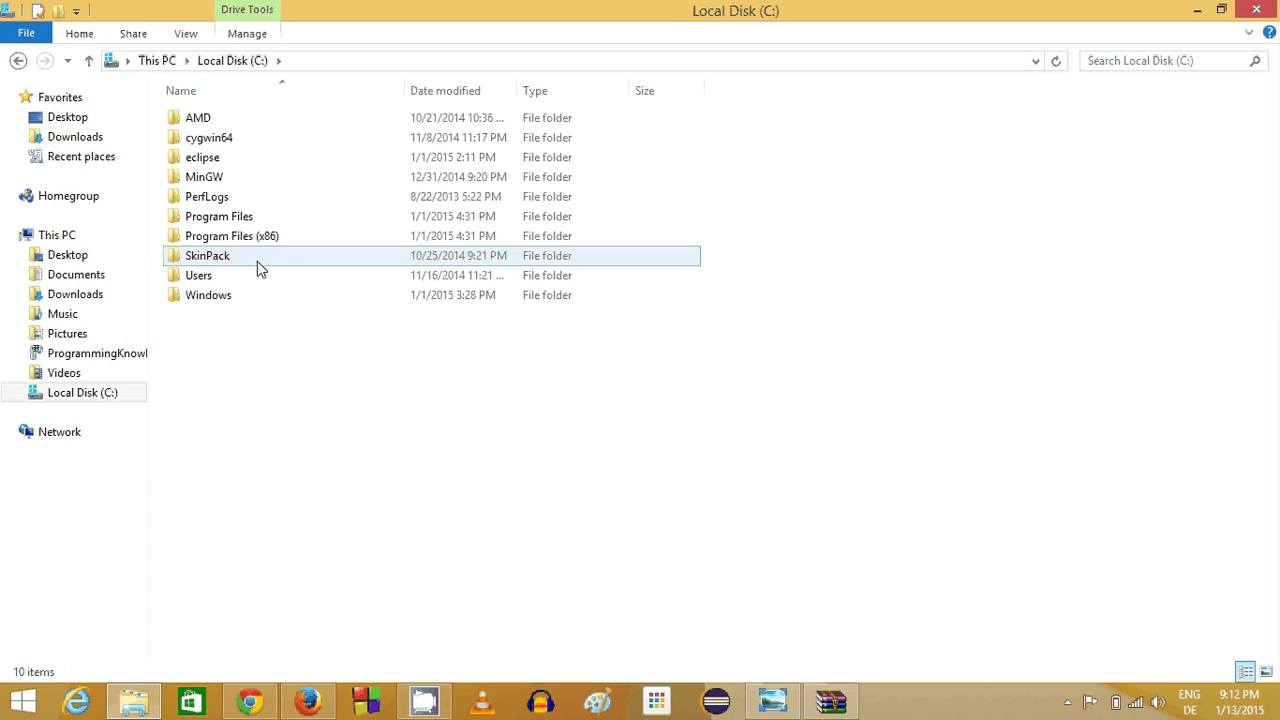
double_click(216, 297)
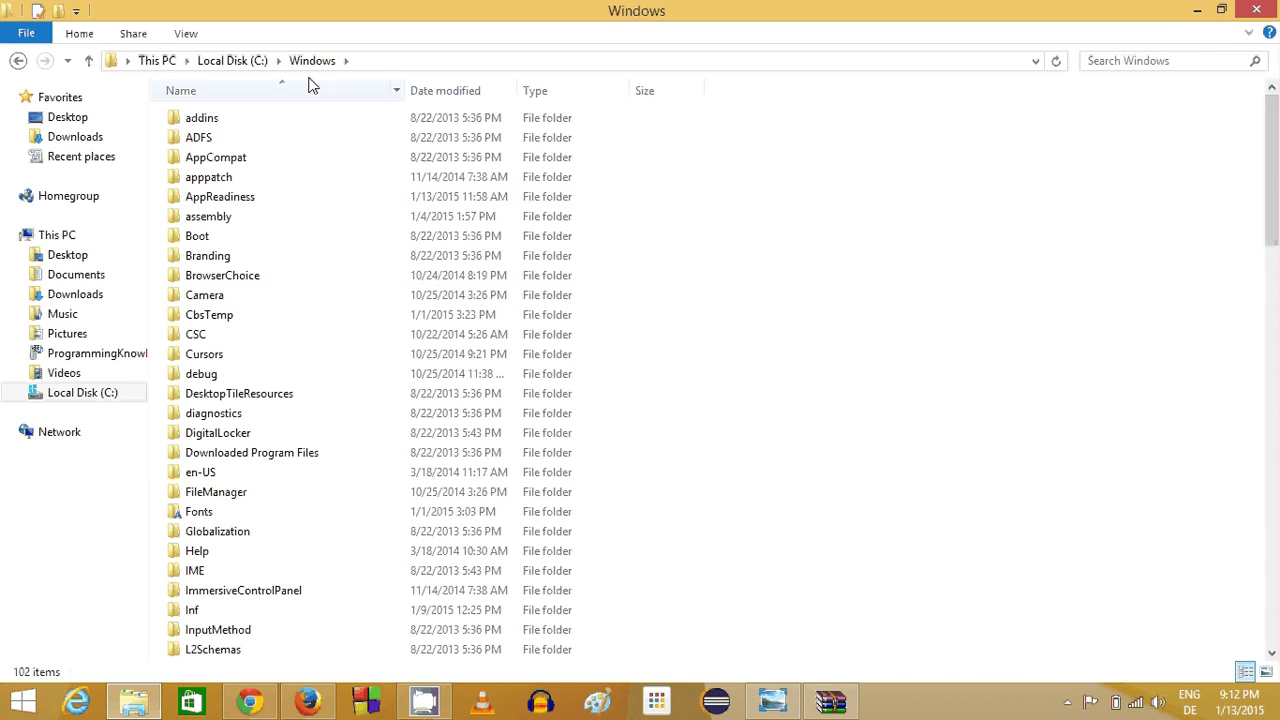
scroll(283, 234, down, 6)
scroll(283, 247, down, 7)
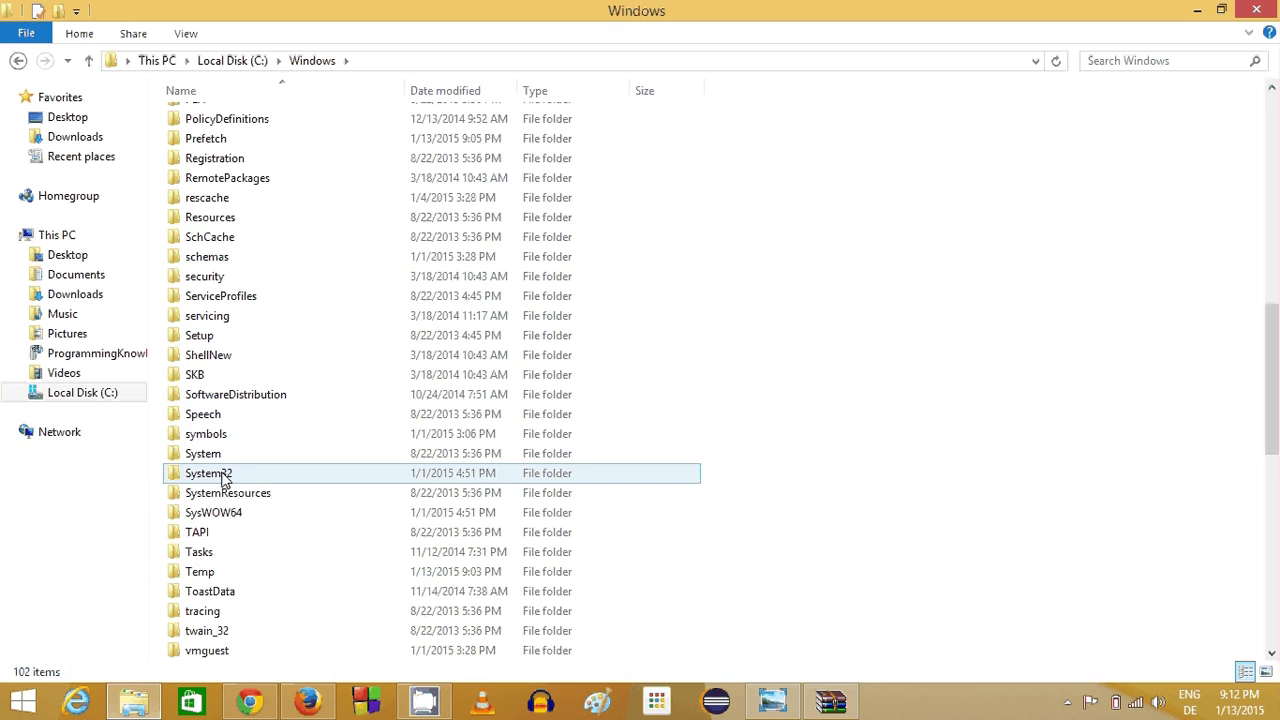
double_click(225, 477)
Step: Paste the copied binkw32.dll into the System32 folder with administrator permission, check the pasted file, and minimize the open windows to show the desktop
scroll(336, 232, down, 20)
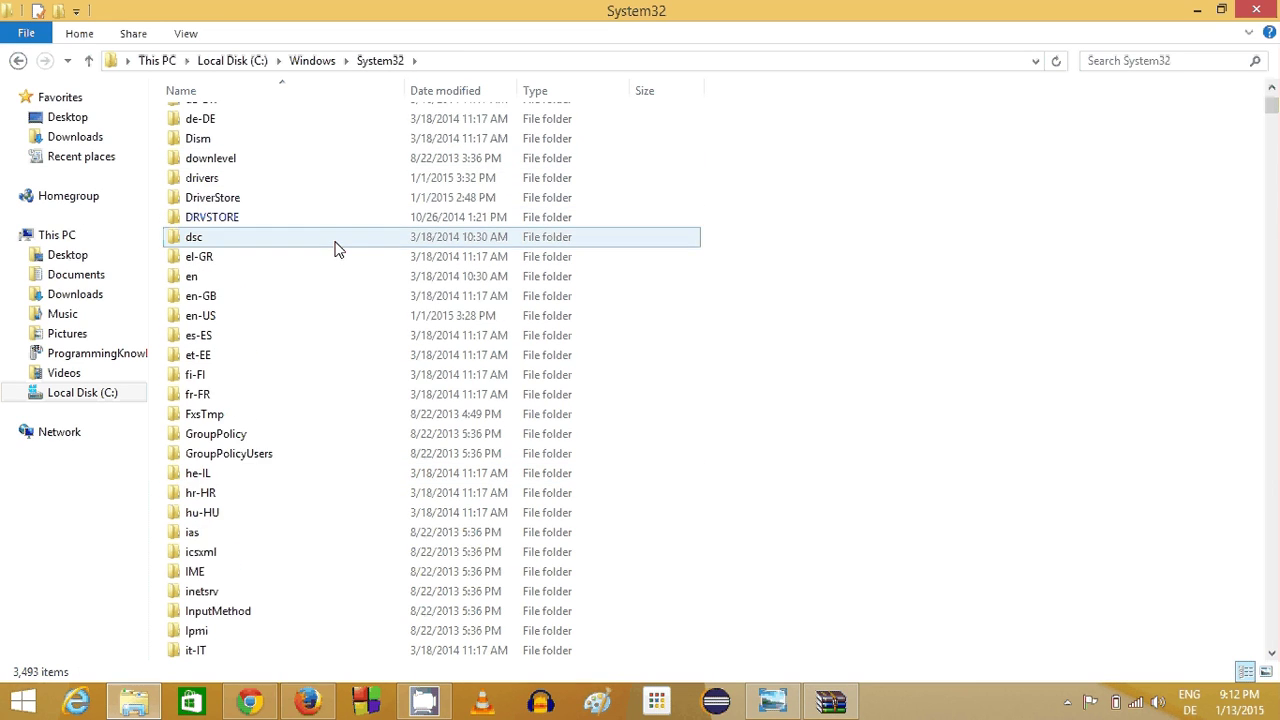
scroll(605, 355, down, 20)
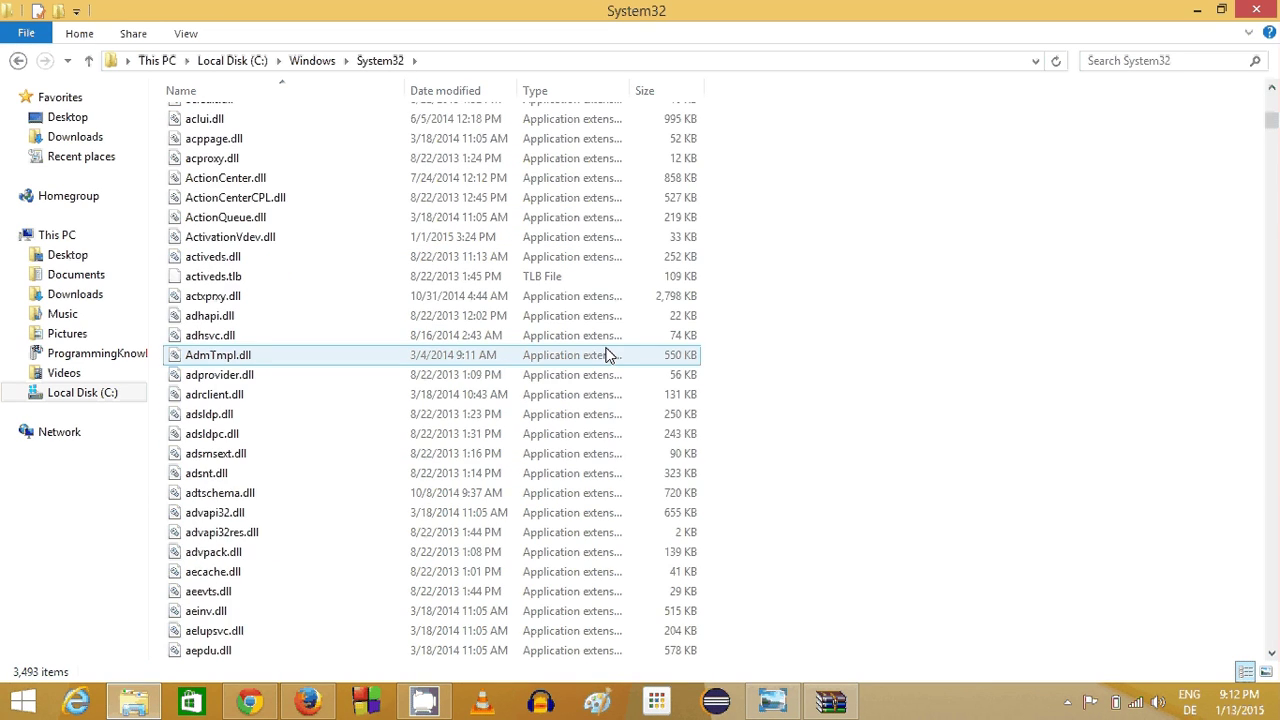
scroll(605, 355, down, 4)
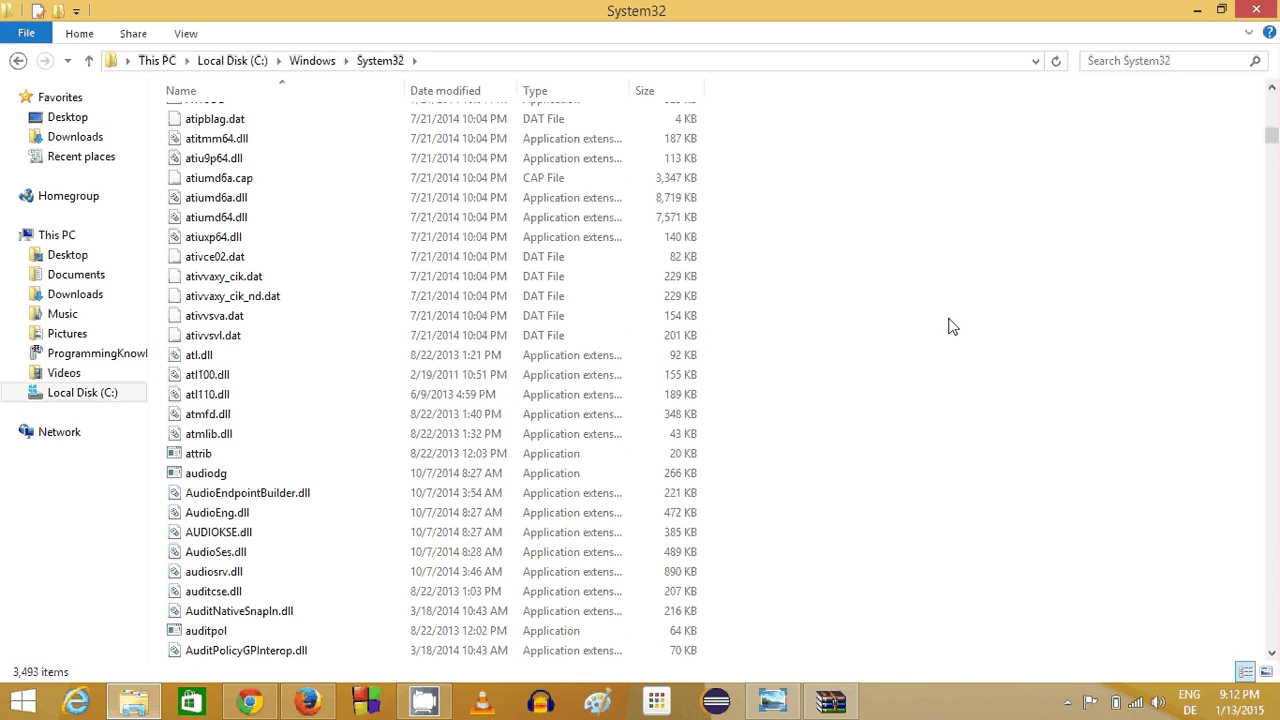
key(ctrl+v)
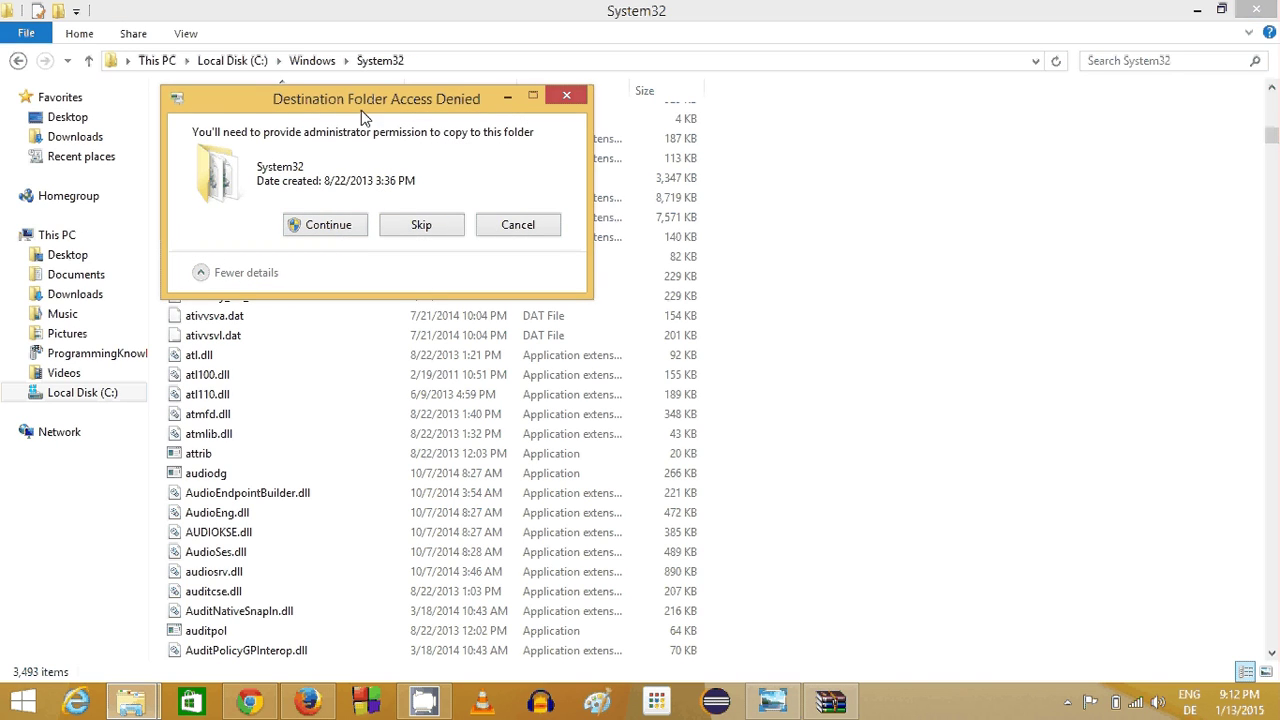
drag(361, 110, 549, 123)
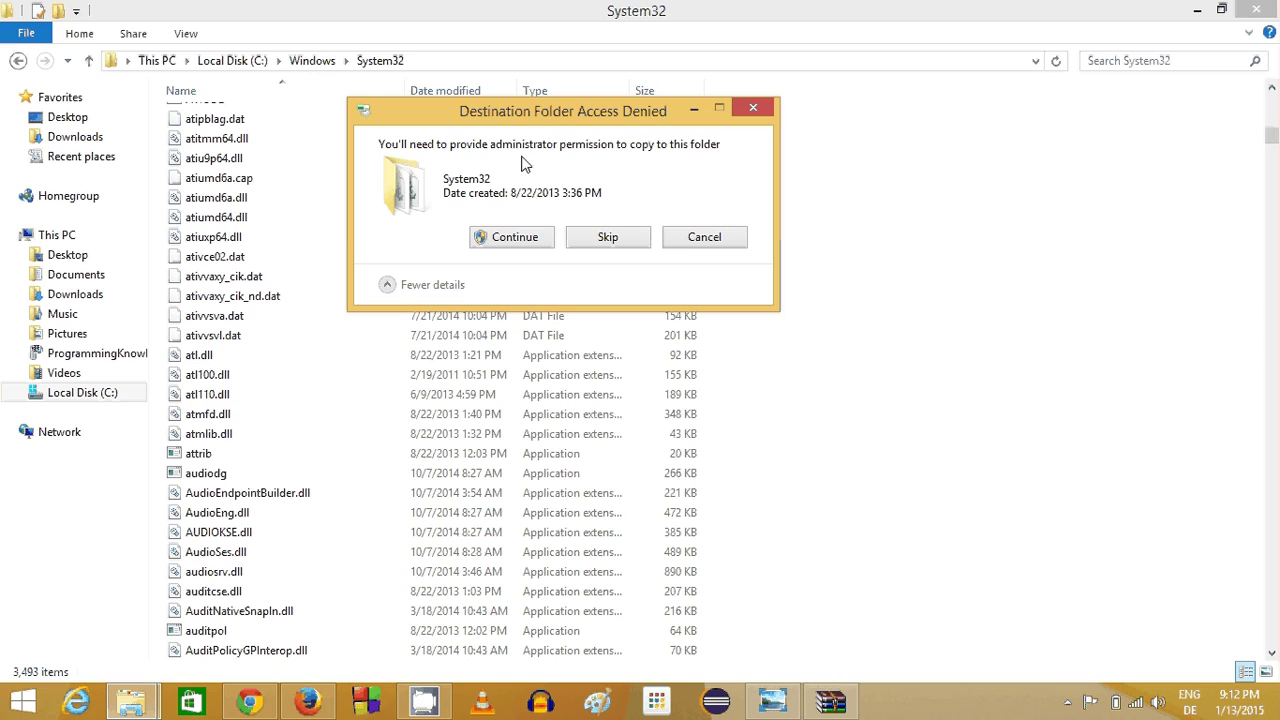
click(511, 240)
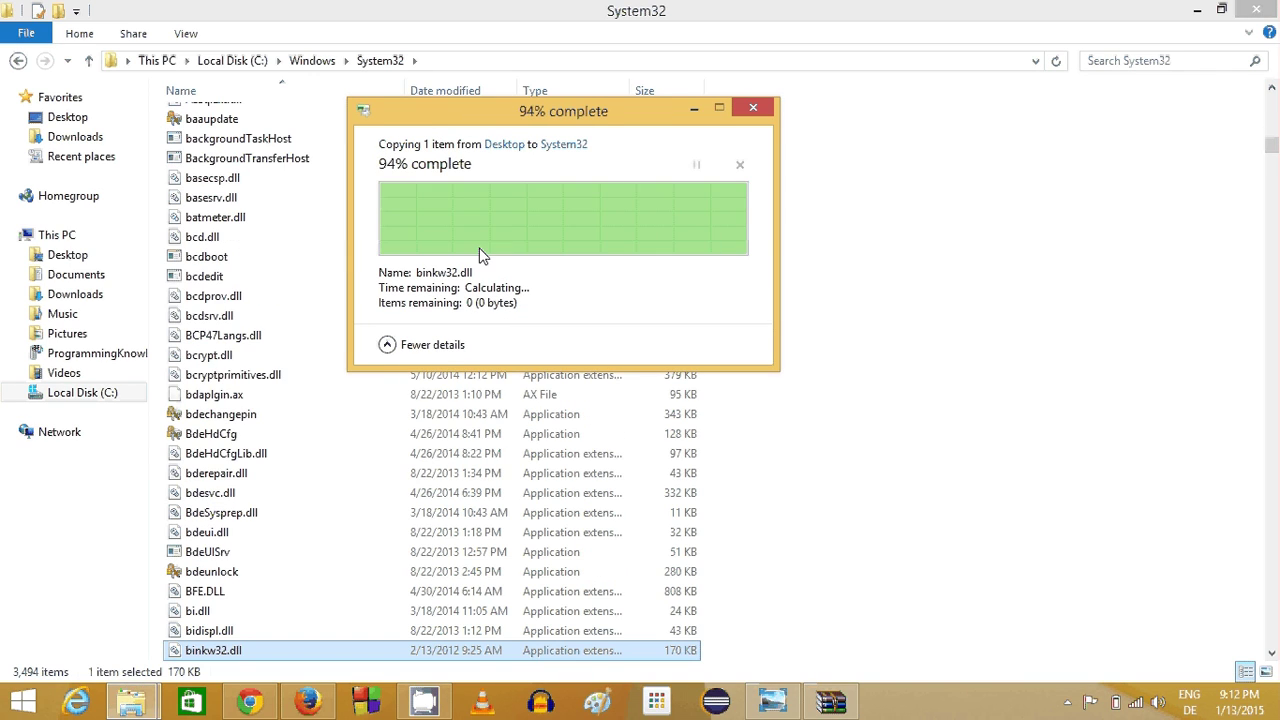
scroll(253, 620, down, 1)
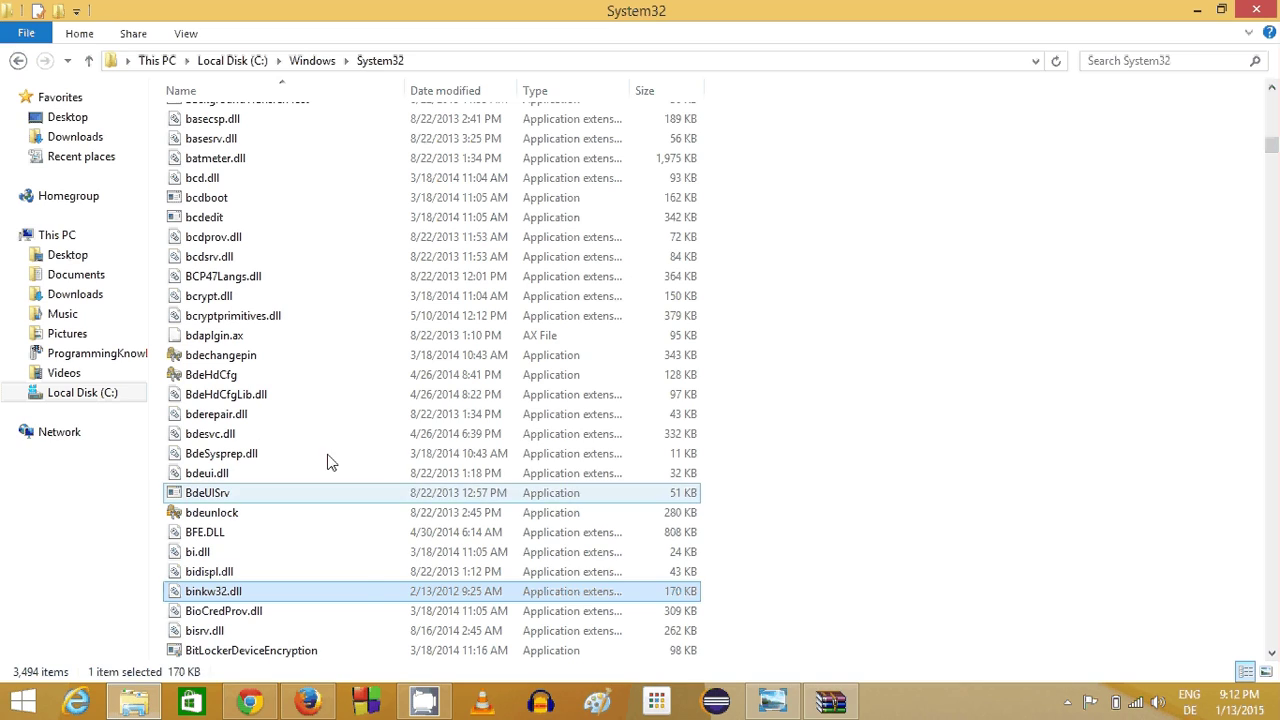
mouse_move(270, 597)
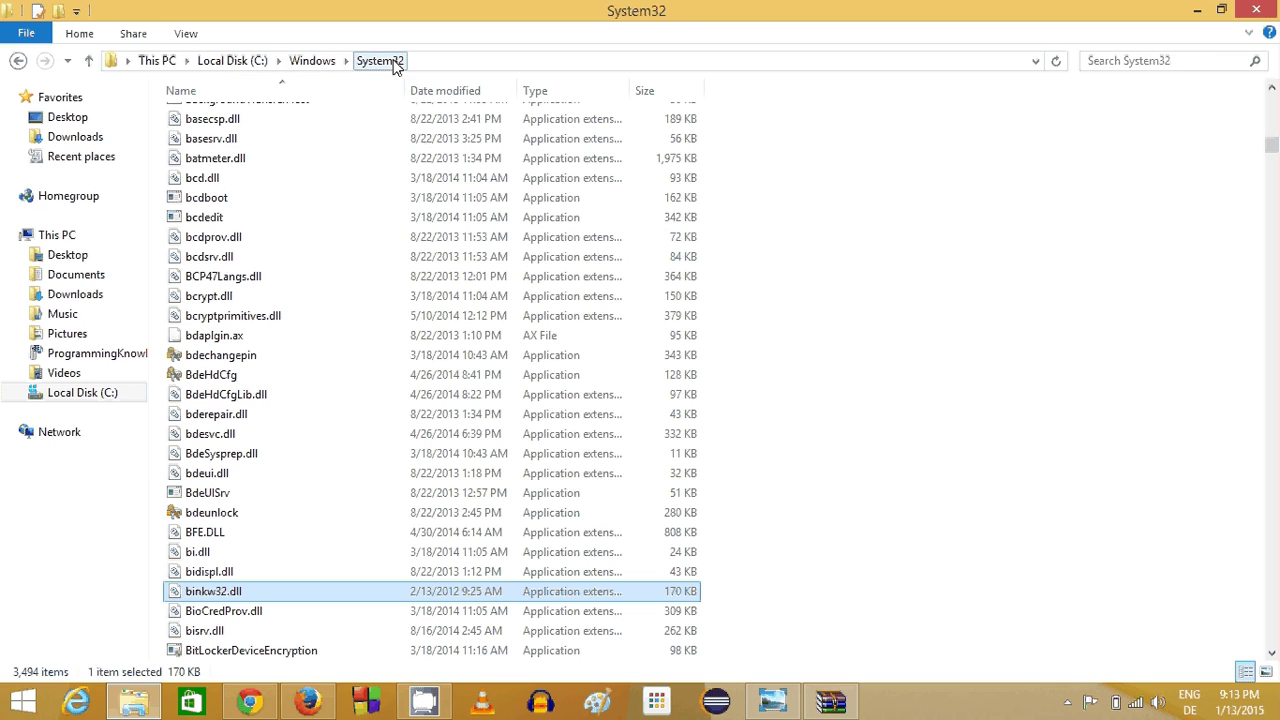
click(1197, 12)
click(1189, 107)
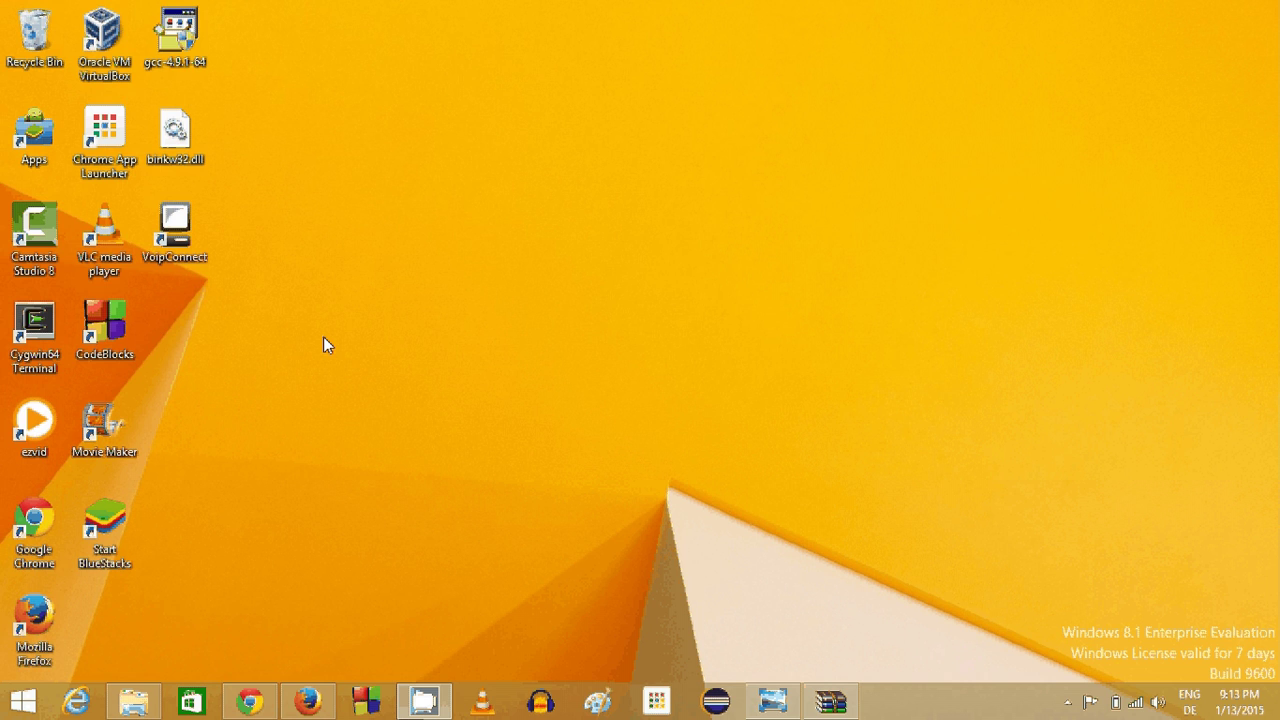
Step: Reopen the File Explorer window, view the contents of the SkinPack folder on Local Disk (C:), and minimize the window
click(140, 704)
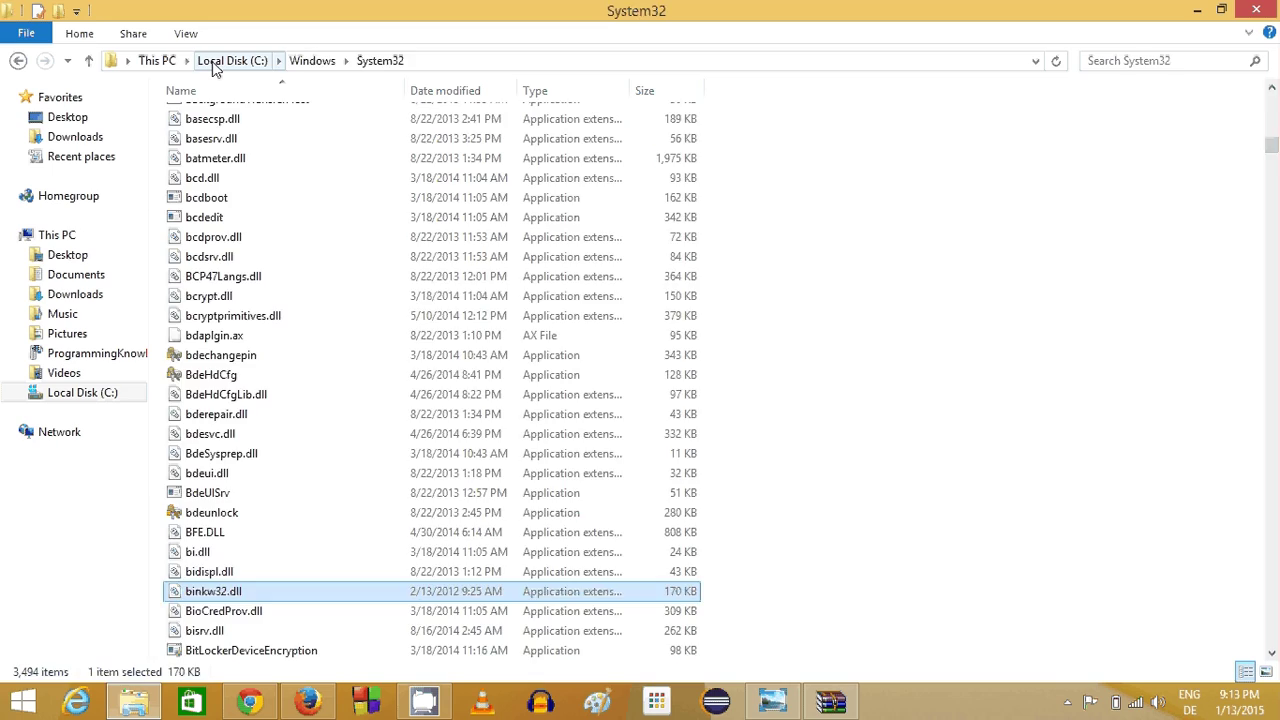
click(232, 60)
click(305, 380)
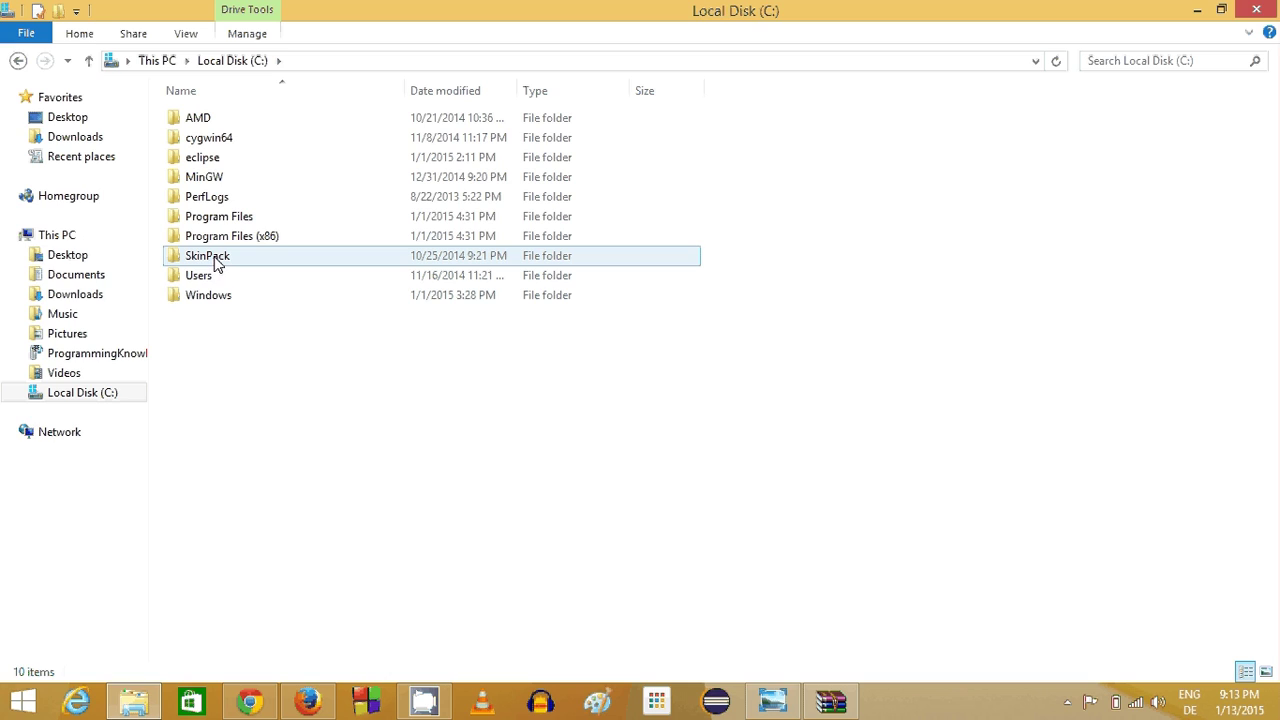
double_click(216, 259)
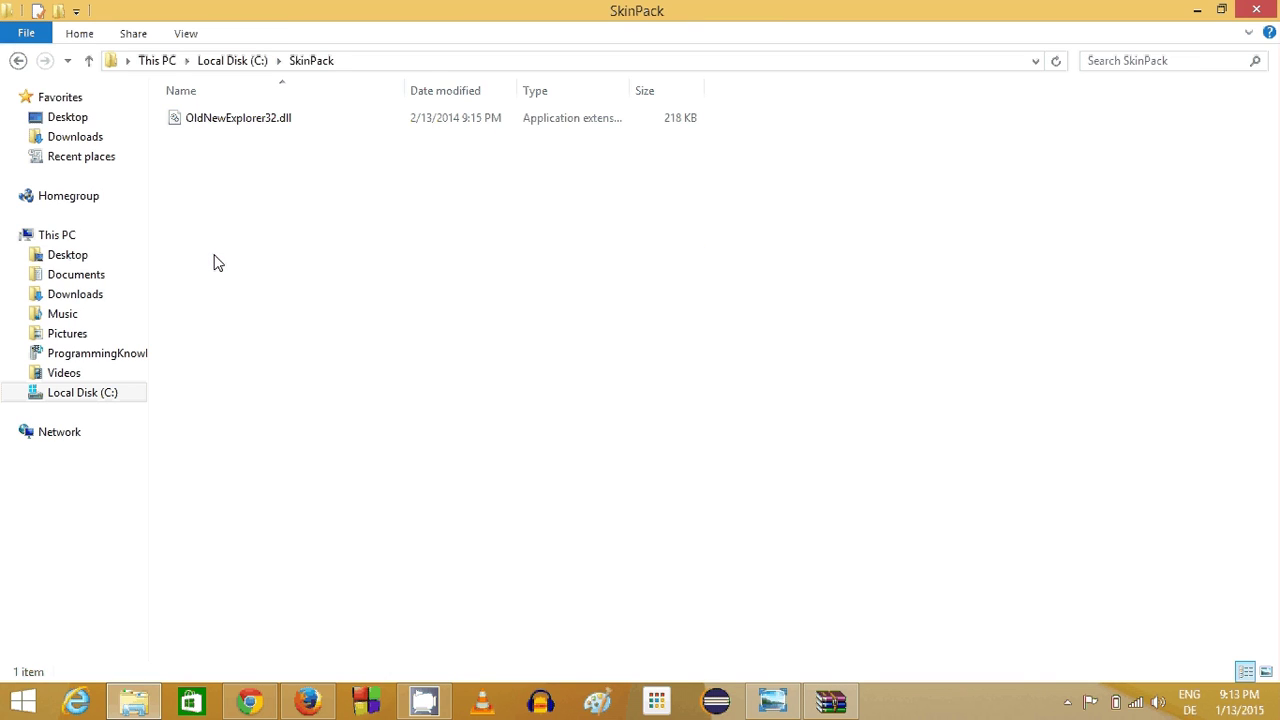
drag(373, 181, 212, 118)
click(276, 170)
click(1198, 13)
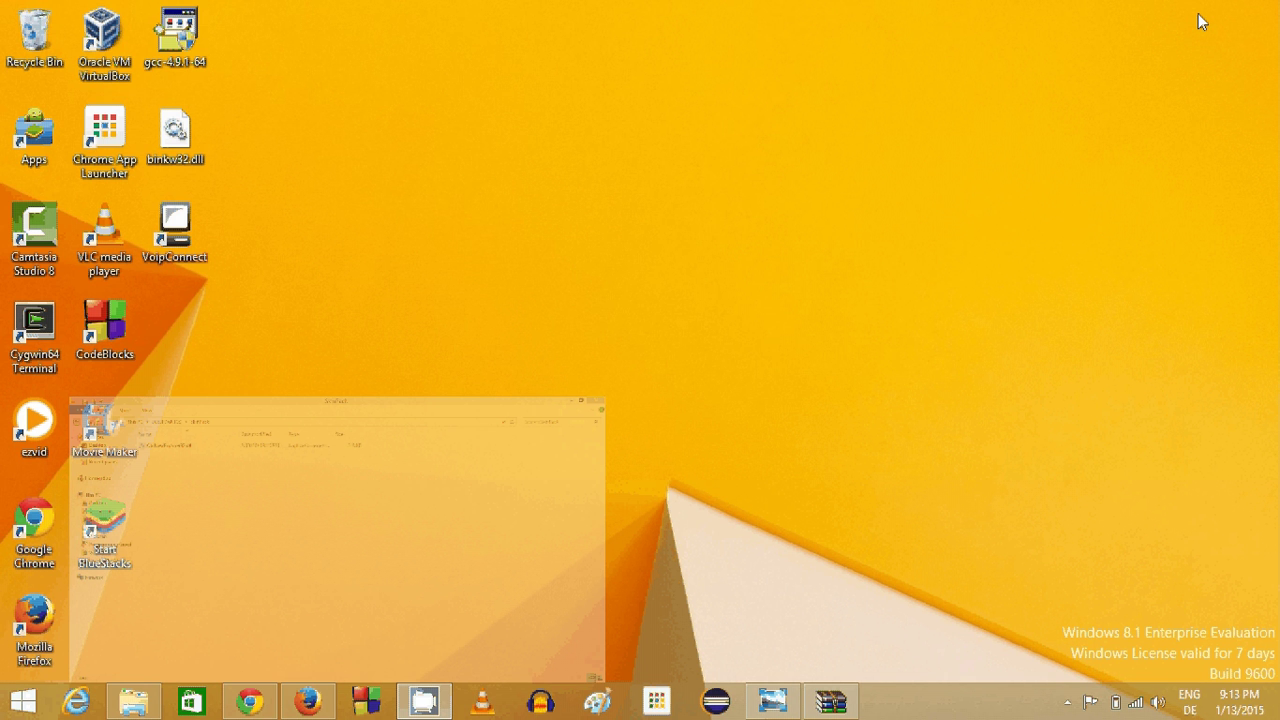